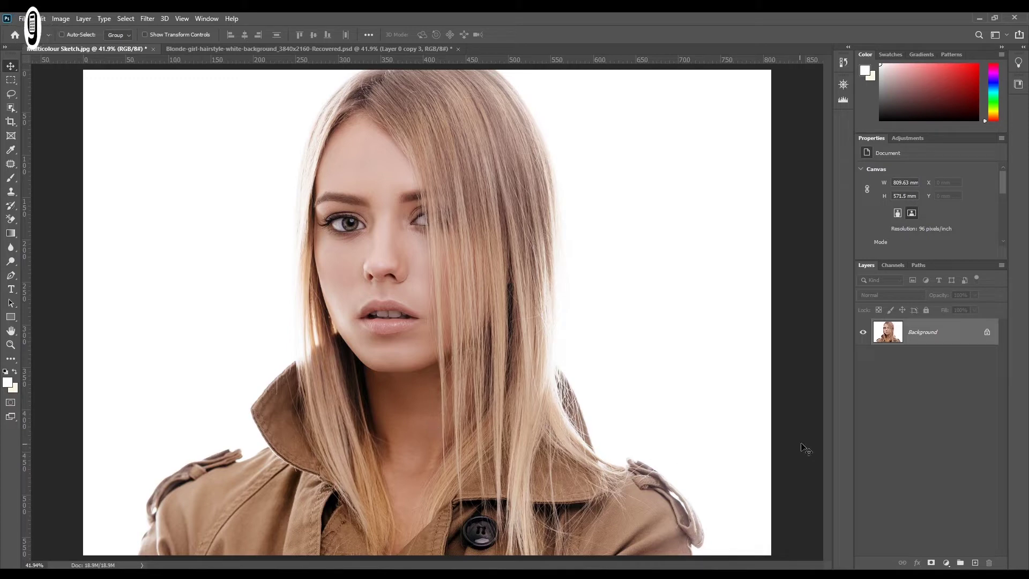
# Step: Duplicate the Background layer and rename the copy Color Dodge
pyautogui.click(945, 335)
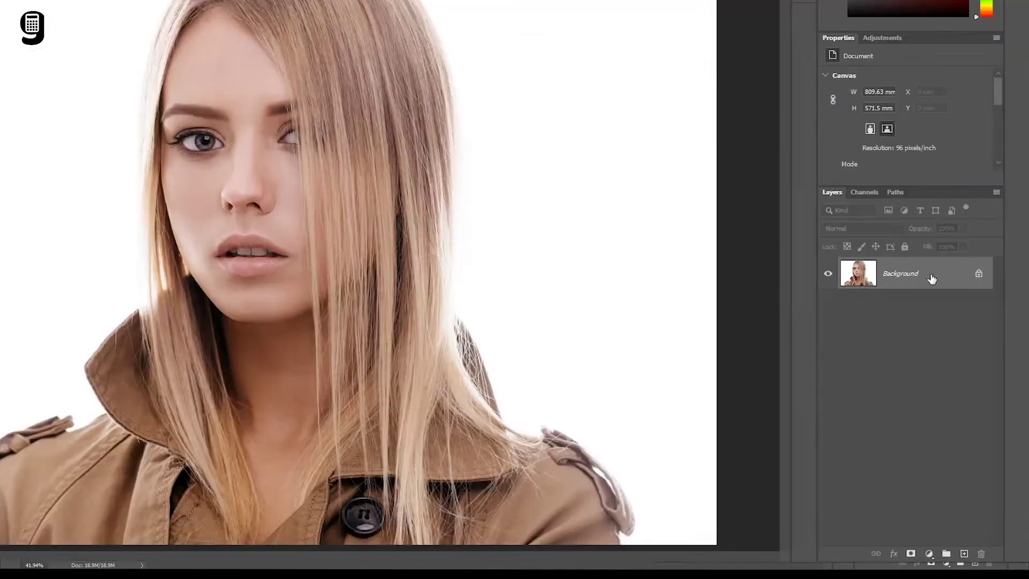
pyautogui.moveTo(947, 336); pyautogui.dragTo(929, 564)
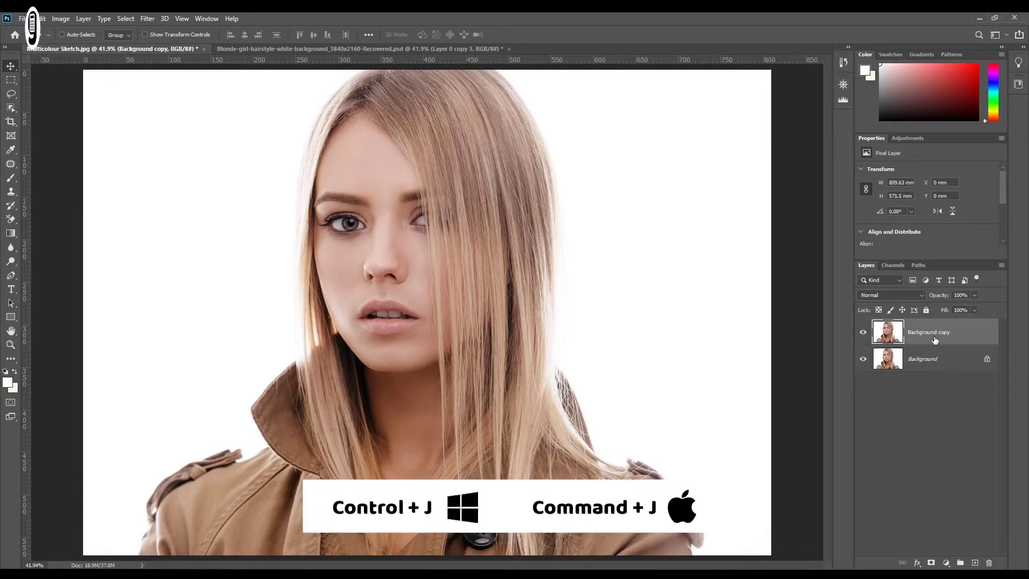
pyautogui.doubleClick(924, 332)
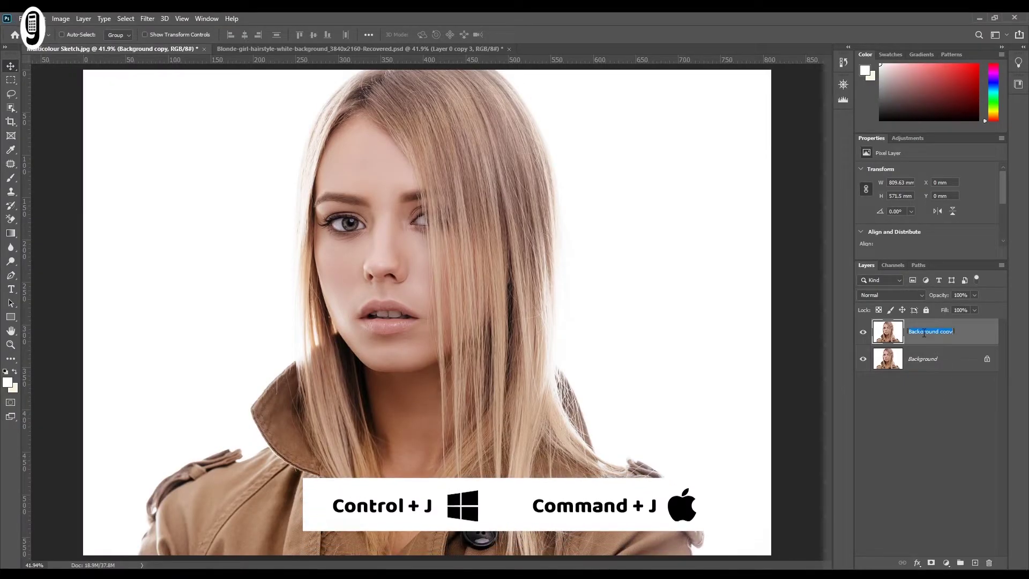
pyautogui.write('Color')
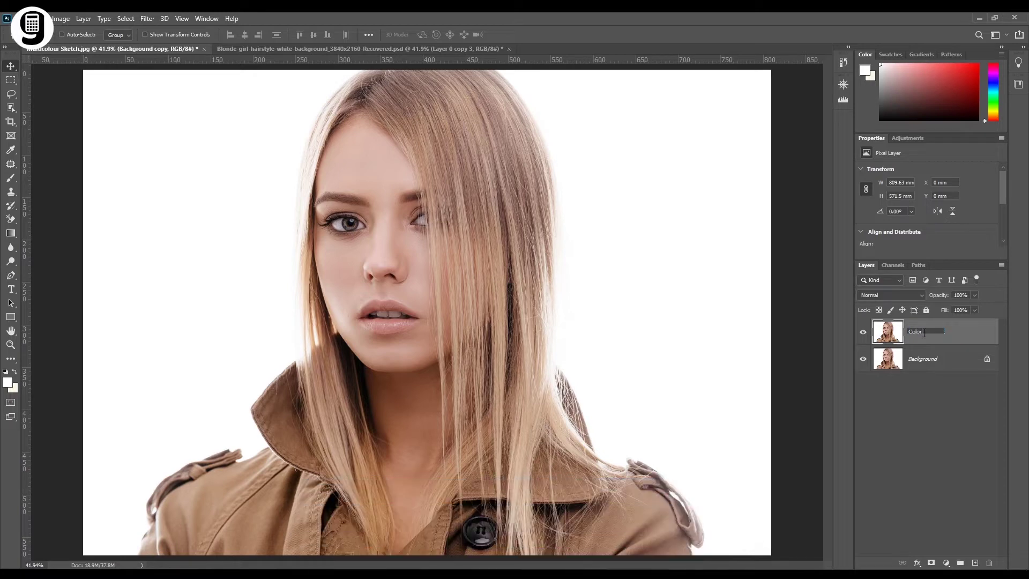
pyautogui.write(' Dodge')
pyautogui.press('Return')
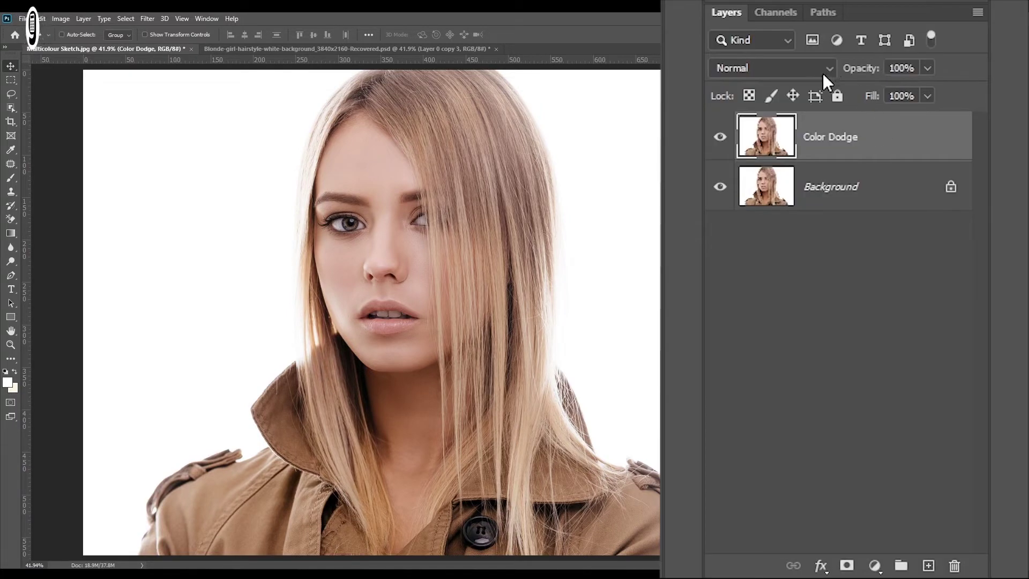
# Step: Set the blend mode of the Color Dodge layer to Color Dodge and deselect the layer
pyautogui.click(820, 71)
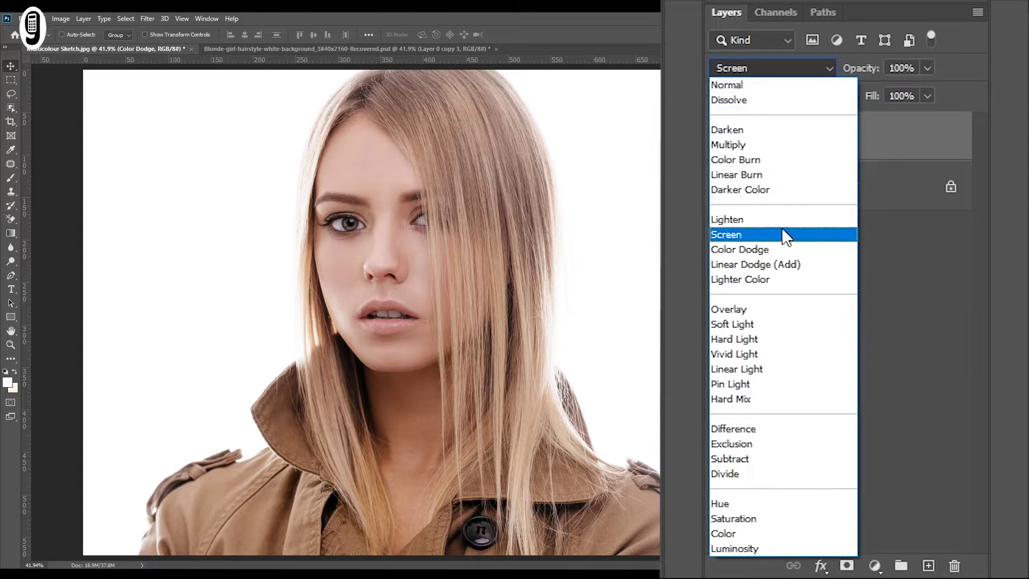
pyautogui.click(779, 249)
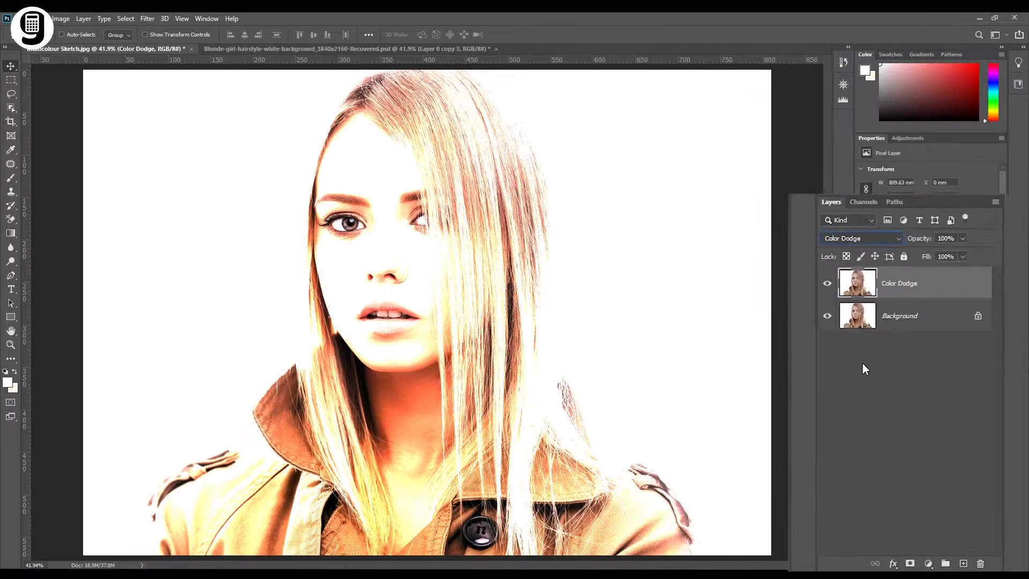
pyautogui.click(946, 417)
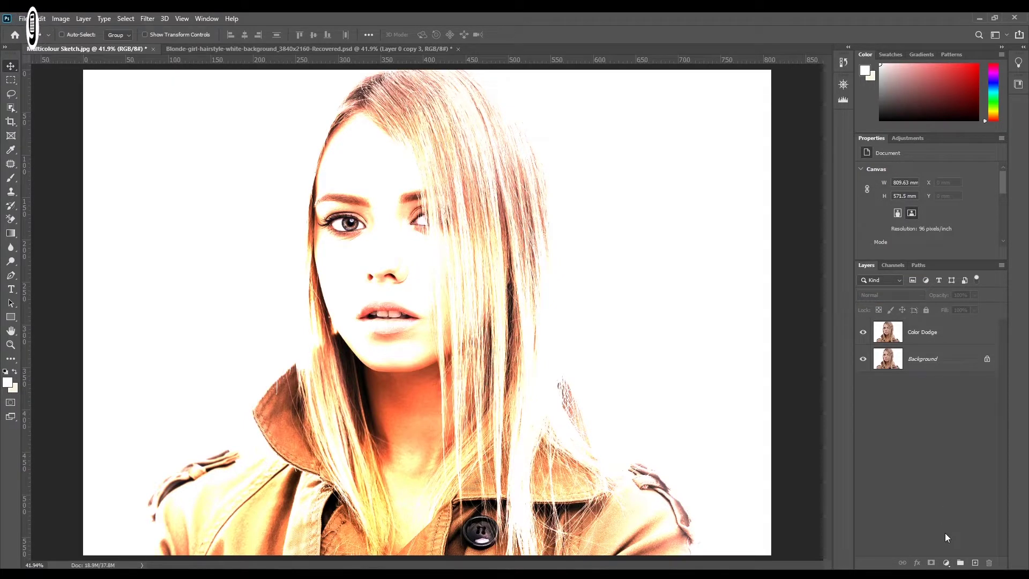
# Step: Add a Black & White adjustment layer above the Color Dodge layer, leaving its preset at Default
pyautogui.click(946, 562)
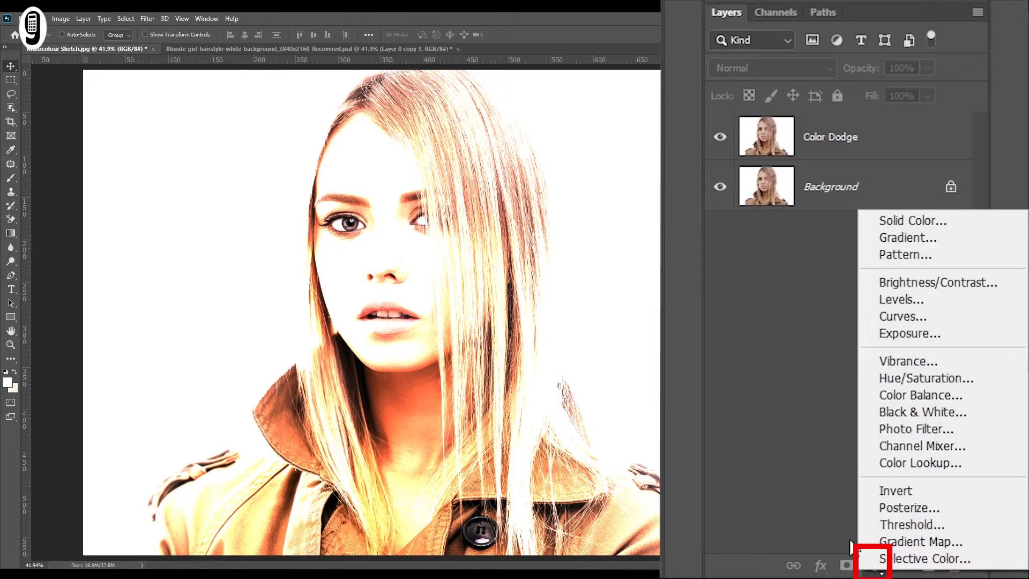
pyautogui.click(932, 412)
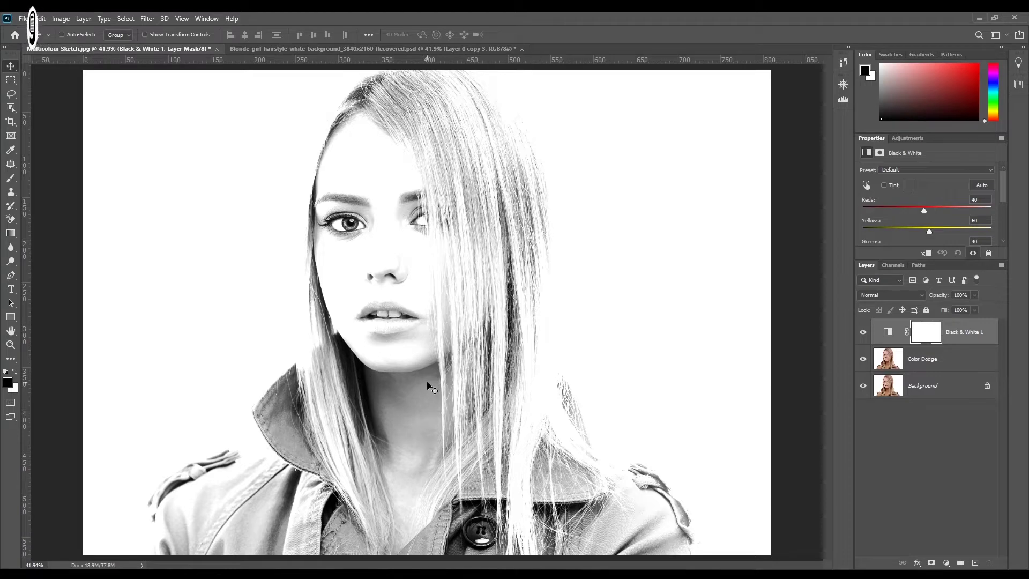
pyautogui.click(904, 455)
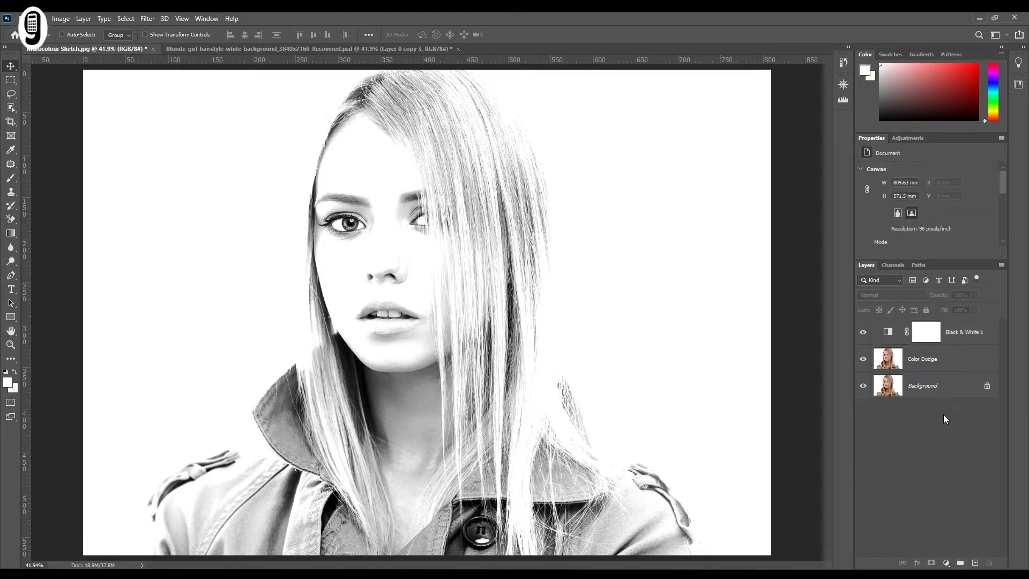
# Step: Convert the Color Dodge layer to a smart object and invert its colors
pyautogui.click(960, 364)
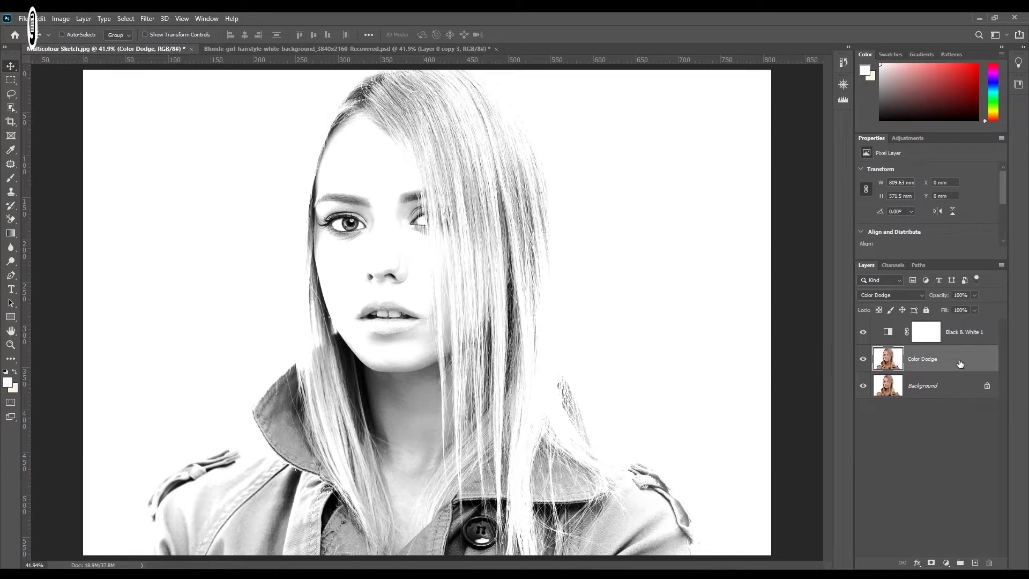
pyautogui.rightClick(960, 364)
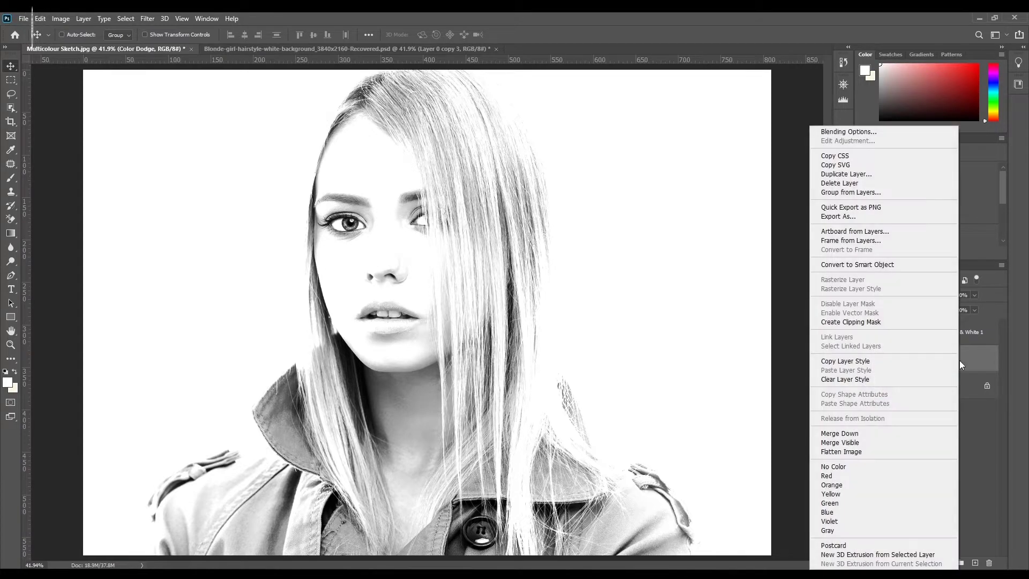
pyautogui.click(907, 271)
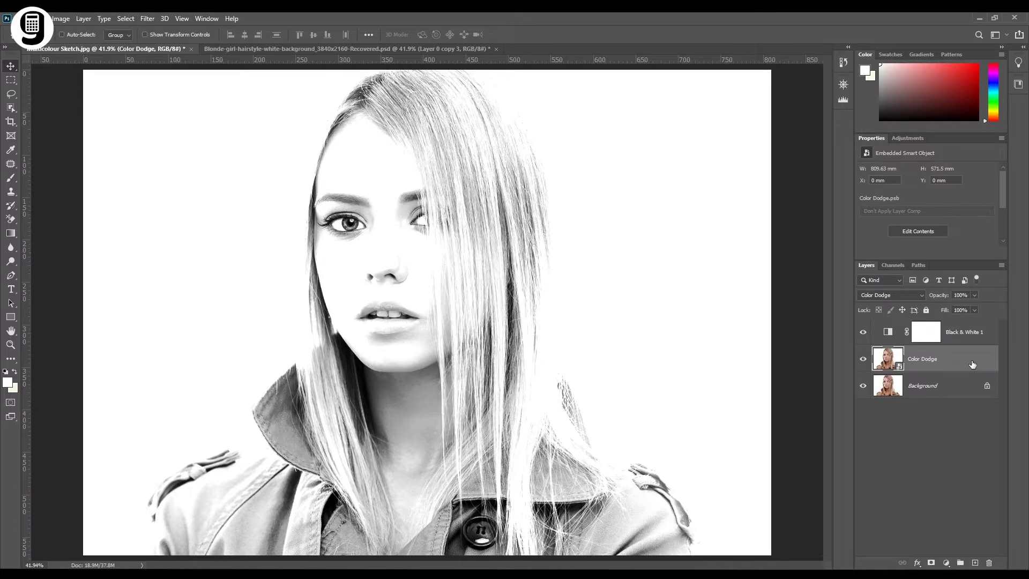
pyautogui.click(50, 19)
pyautogui.moveTo(80, 46)
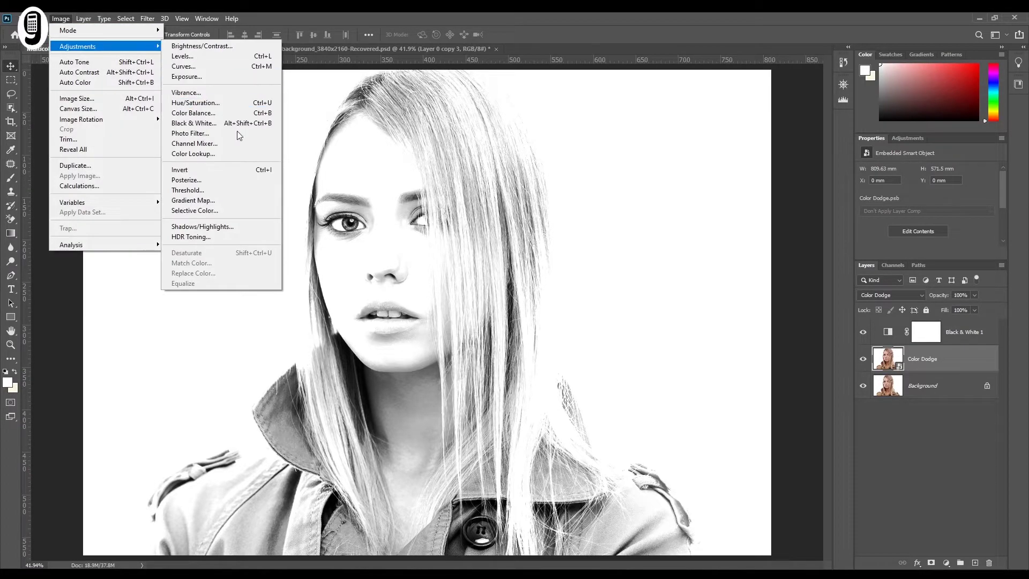
pyautogui.click(263, 170)
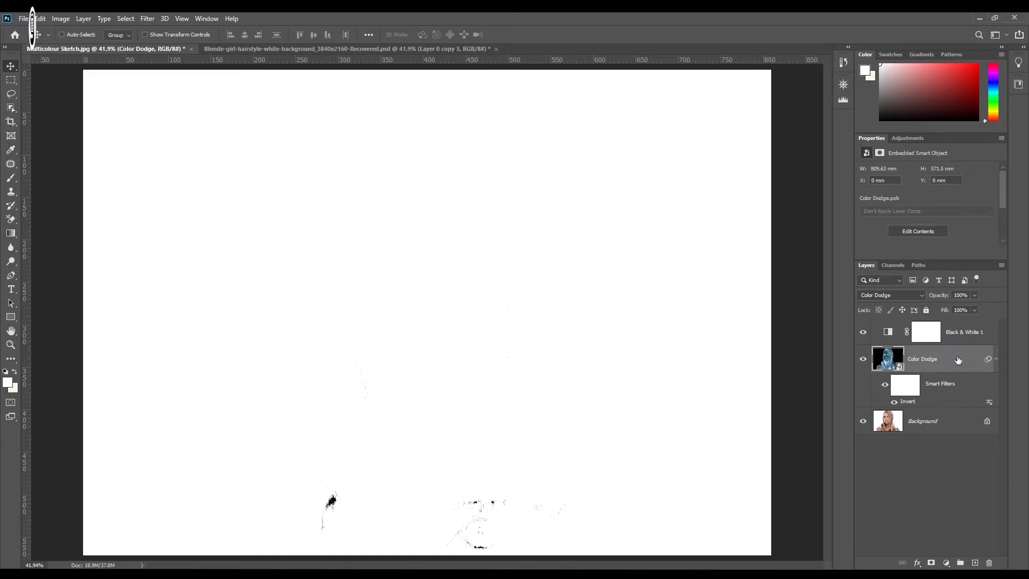
# Step: Apply a Gaussian Blur with a radius of 35 pixels to the Color Dodge smart object
pyautogui.click(149, 22)
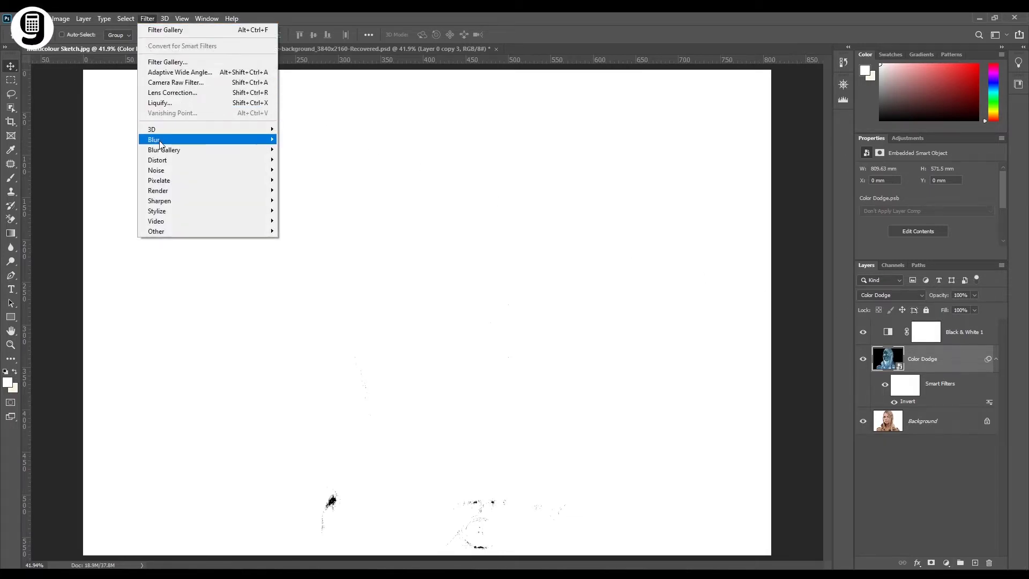
pyautogui.moveTo(177, 144)
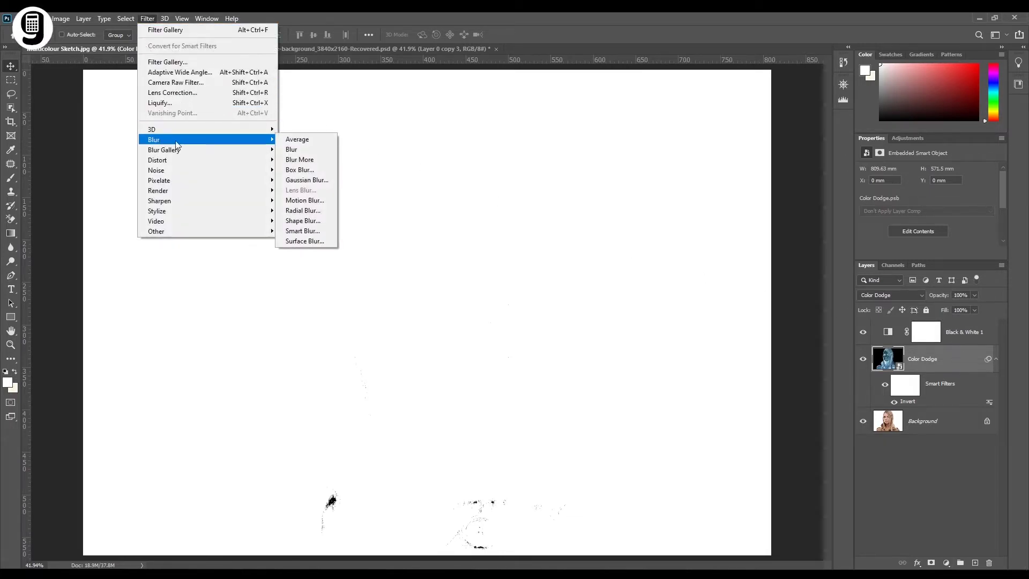
pyautogui.click(288, 180)
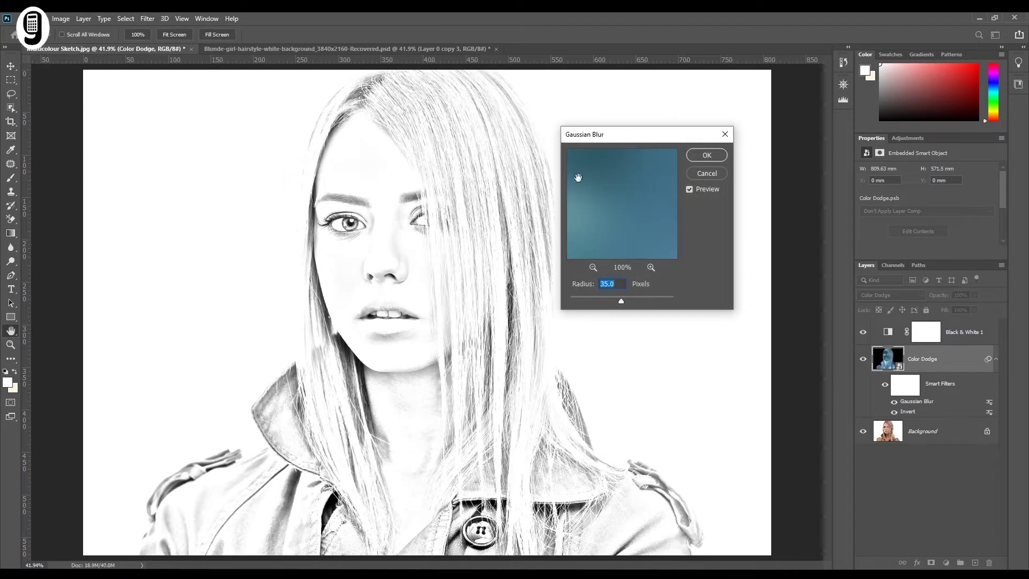
pyautogui.moveTo(607, 139); pyautogui.dragTo(627, 146)
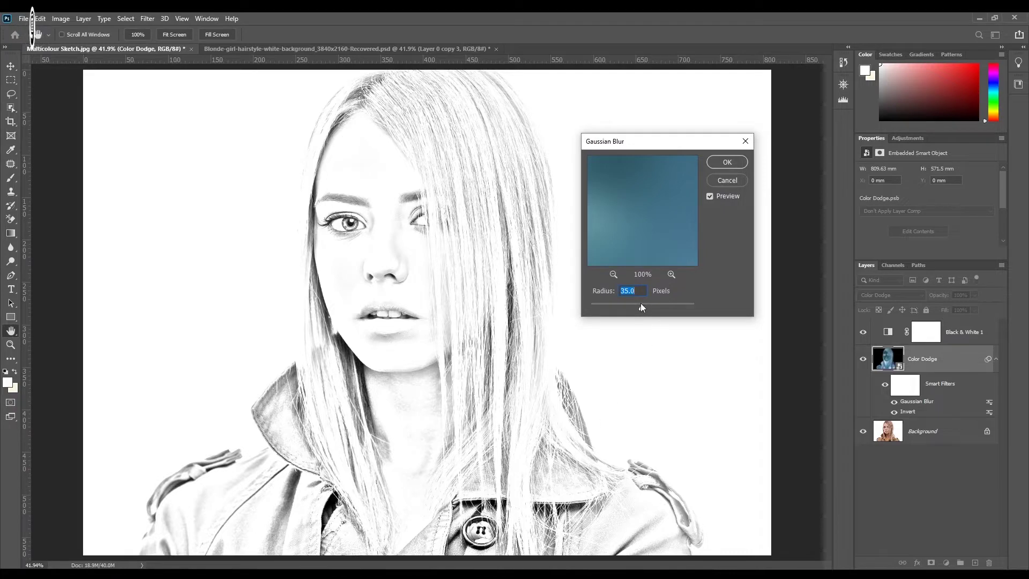
pyautogui.moveTo(641, 303); pyautogui.dragTo(616, 306)
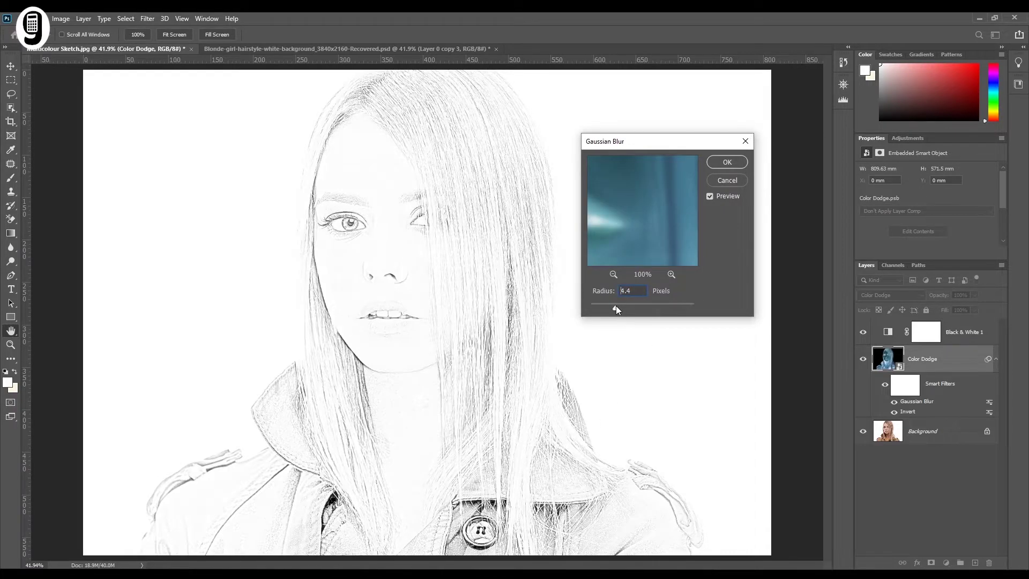
pyautogui.moveTo(676, 307)
pyautogui.mouseDown()
pyautogui.moveTo(613, 303)
pyautogui.moveTo(641, 308)
pyautogui.mouseUp()
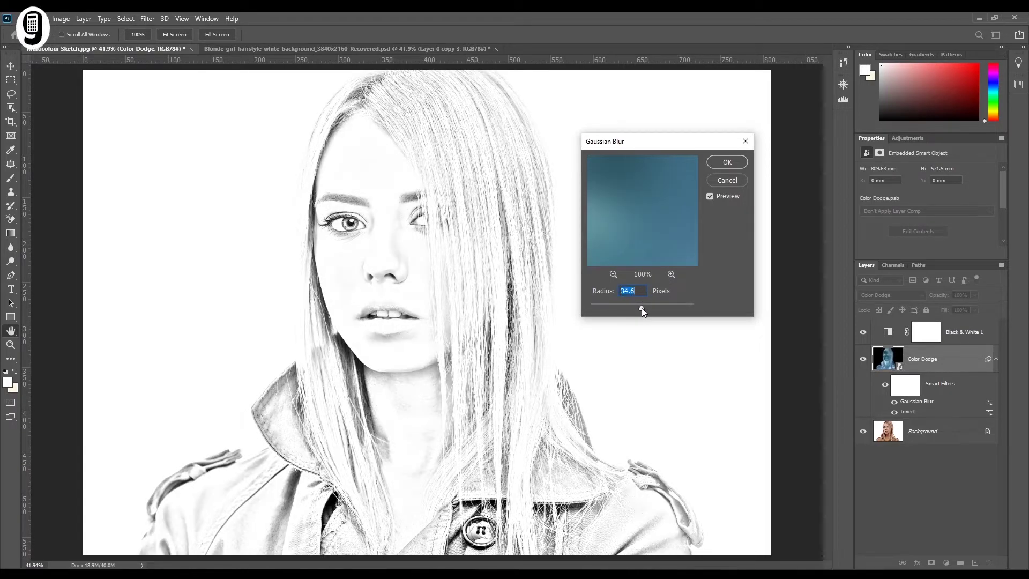
pyautogui.write('35')
pyautogui.click(716, 164)
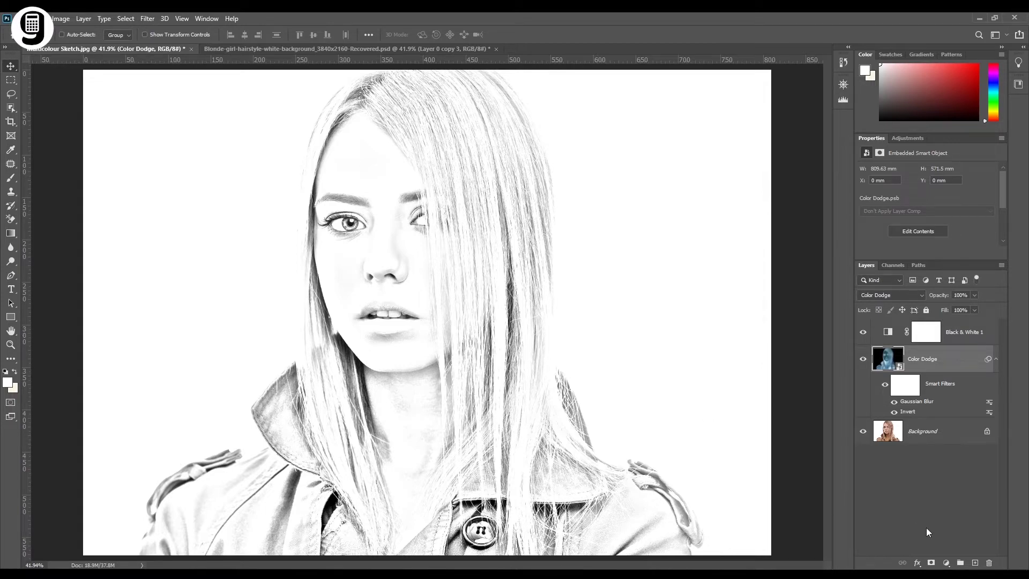
pyautogui.click(910, 486)
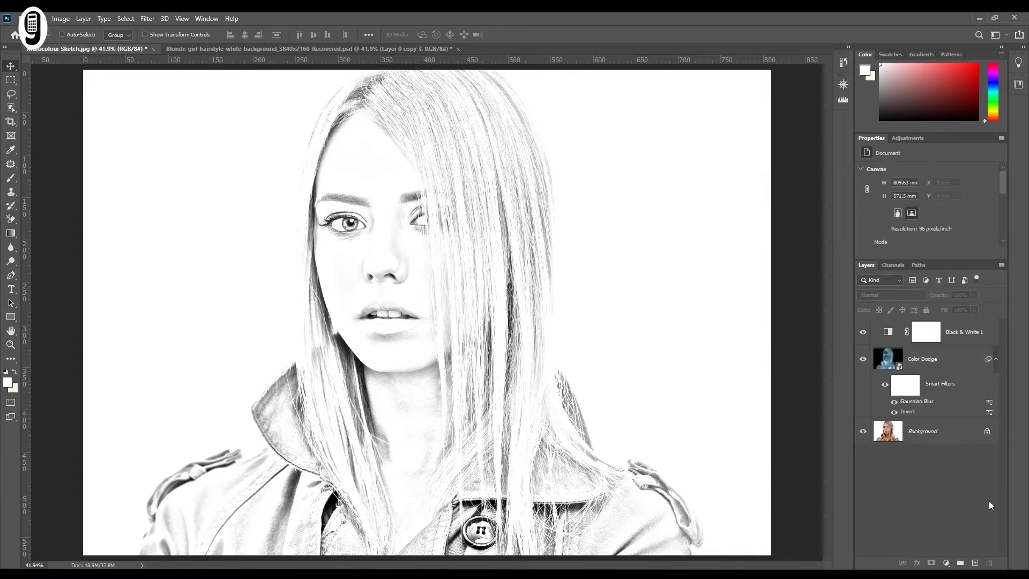
# Step: Duplicate the Background layer, move the copy to the top of the layer stack and rename it Glowing Edges
pyautogui.click(961, 432)
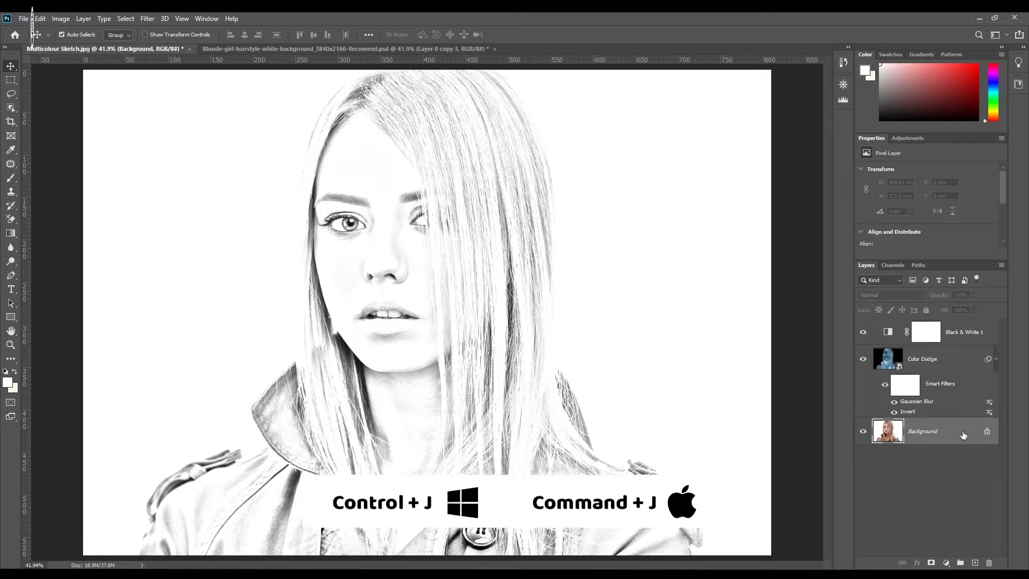
pyautogui.hotkey('ctrl', 'j')
pyautogui.moveTo(951, 435); pyautogui.dragTo(948, 323)
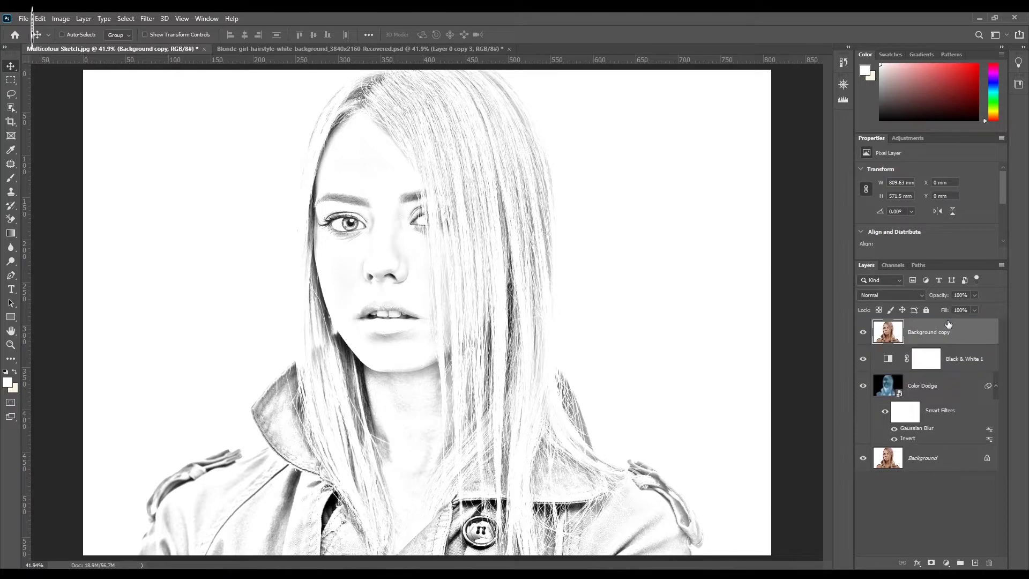
pyautogui.doubleClick(917, 335)
pyautogui.write('Glo')
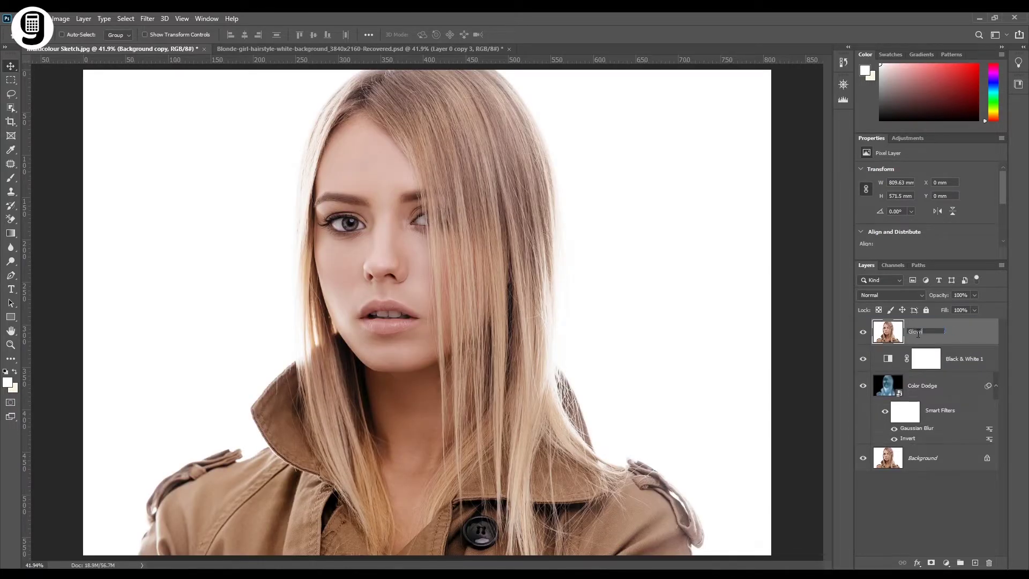
pyautogui.write('wing Edges')
pyautogui.press('Return')
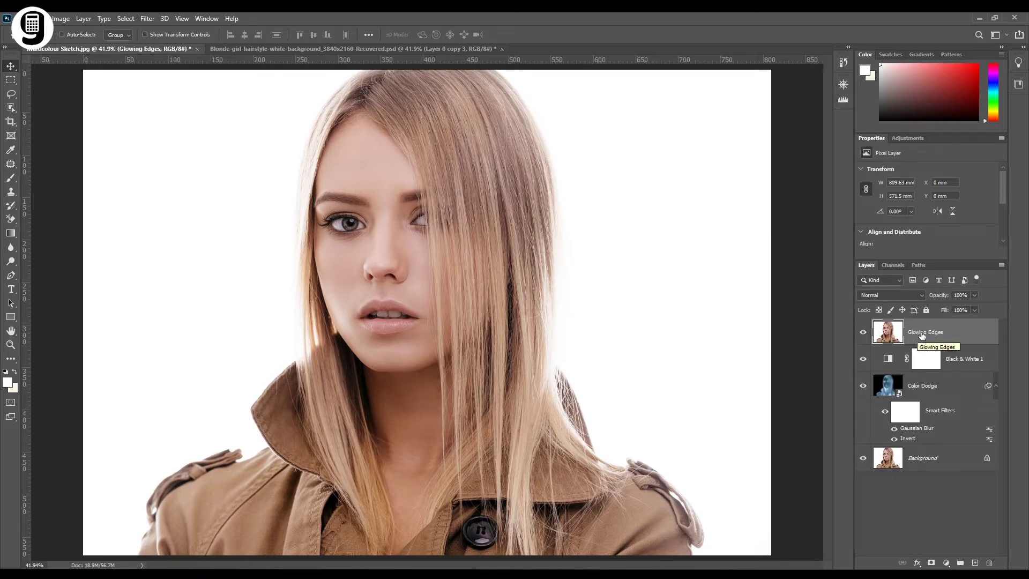
# Step: Desaturate the Glowing Edges layer and convert it to a smart object
pyautogui.click(60, 18)
pyautogui.moveTo(107, 54)
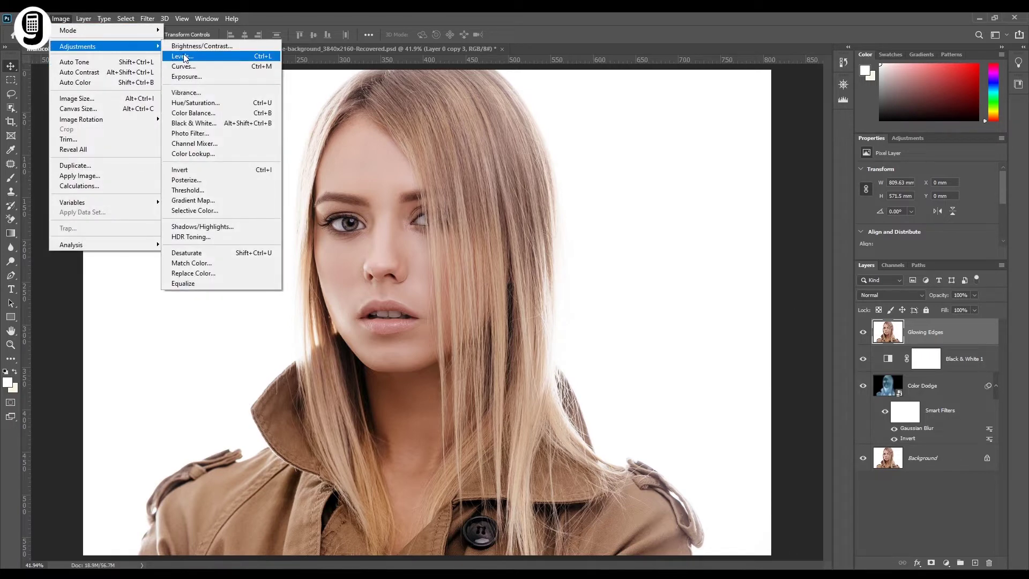
pyautogui.click(201, 257)
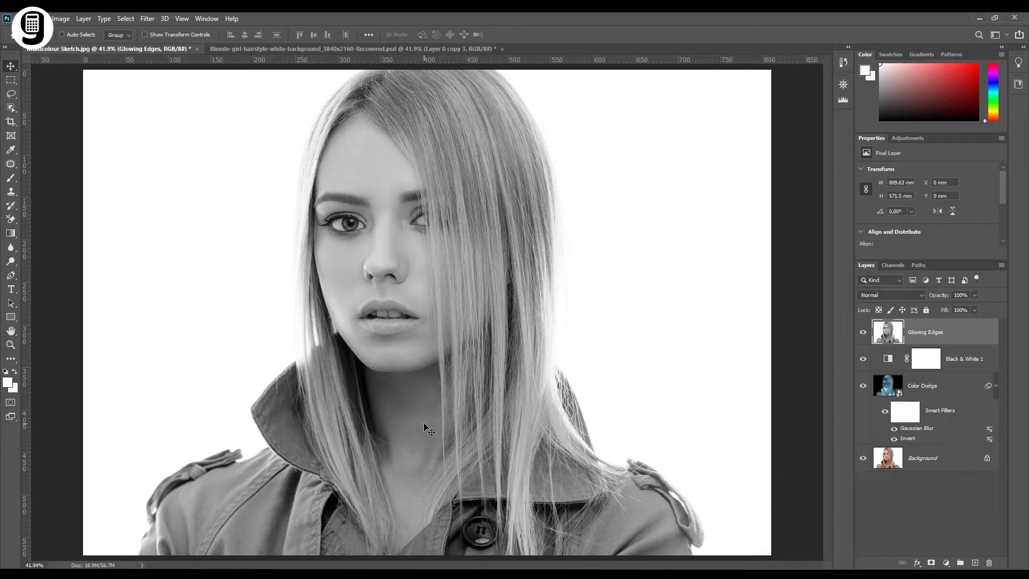
pyautogui.rightClick(964, 334)
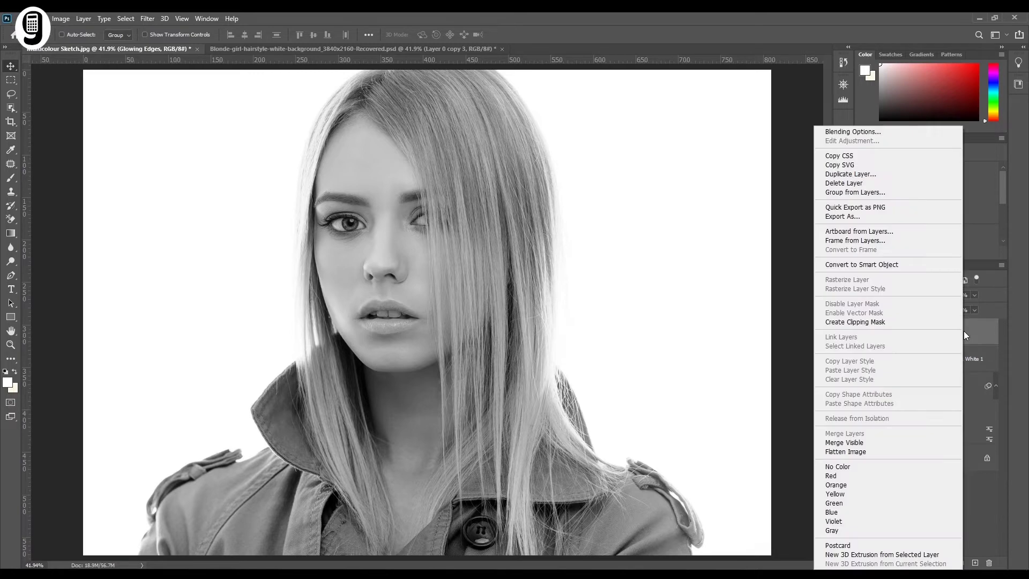
pyautogui.click(925, 263)
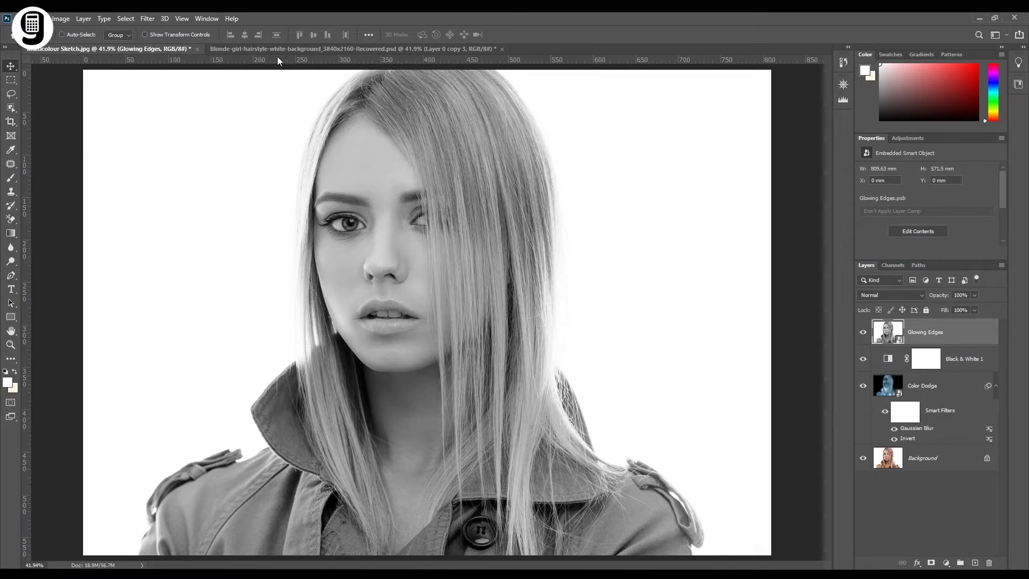
# Step: Apply the Glowing Edges filter to the Glowing Edges layer with Edge Width 2, Edge Brightness 7 and Smoothness 9
pyautogui.click(145, 18)
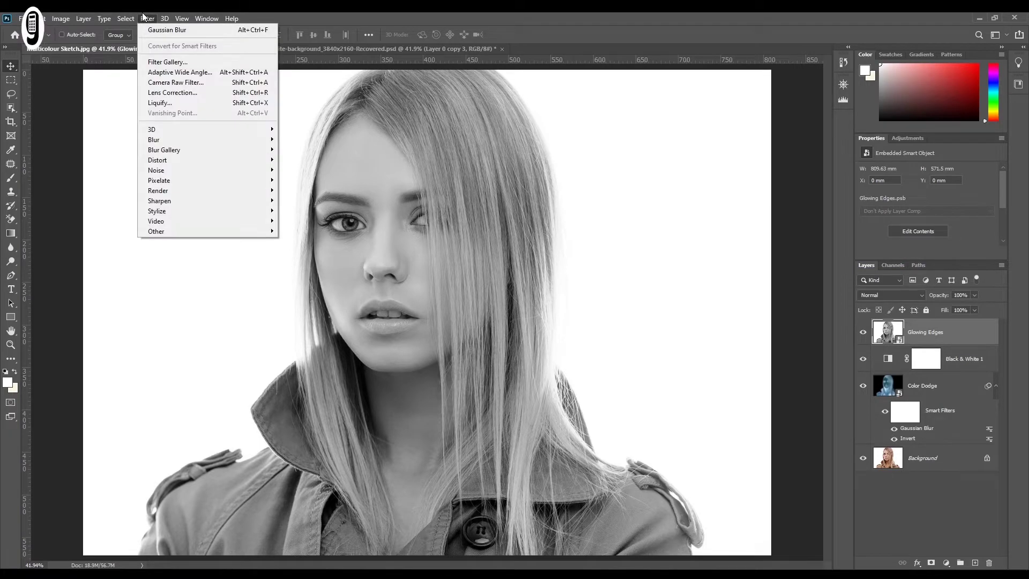
pyautogui.click(150, 63)
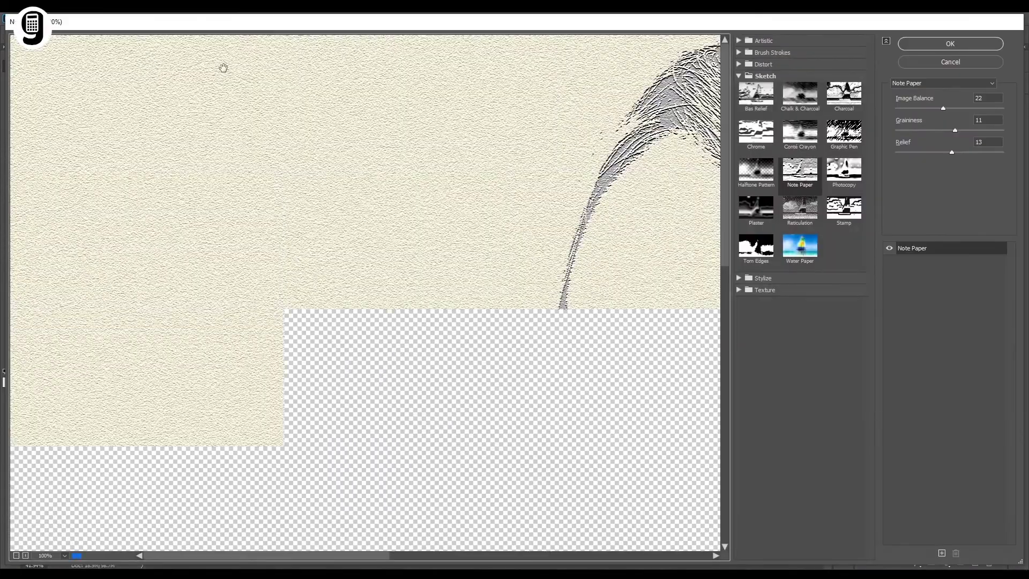
pyautogui.hotkey('ctrl', '0')
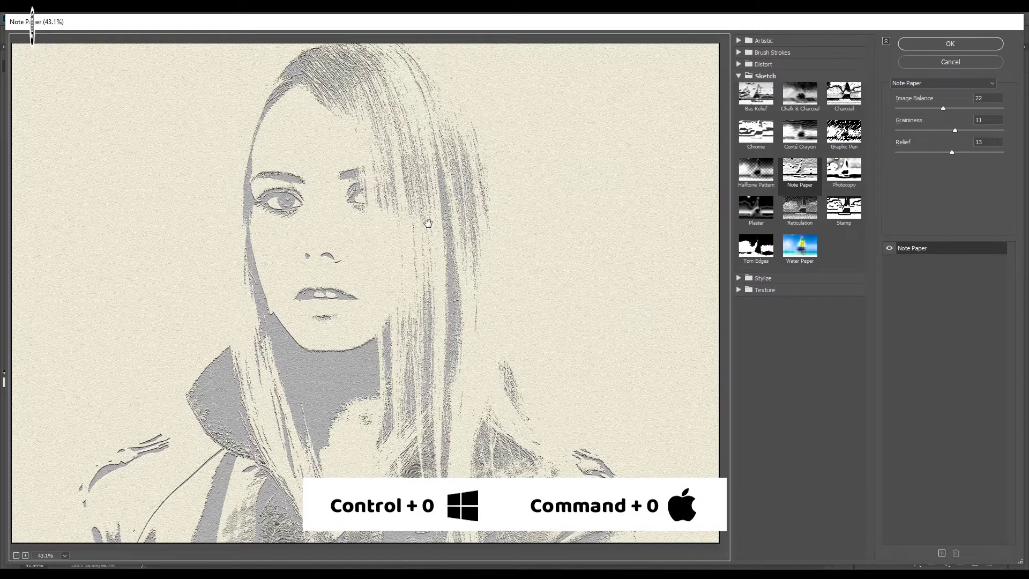
pyautogui.click(739, 279)
pyautogui.click(757, 301)
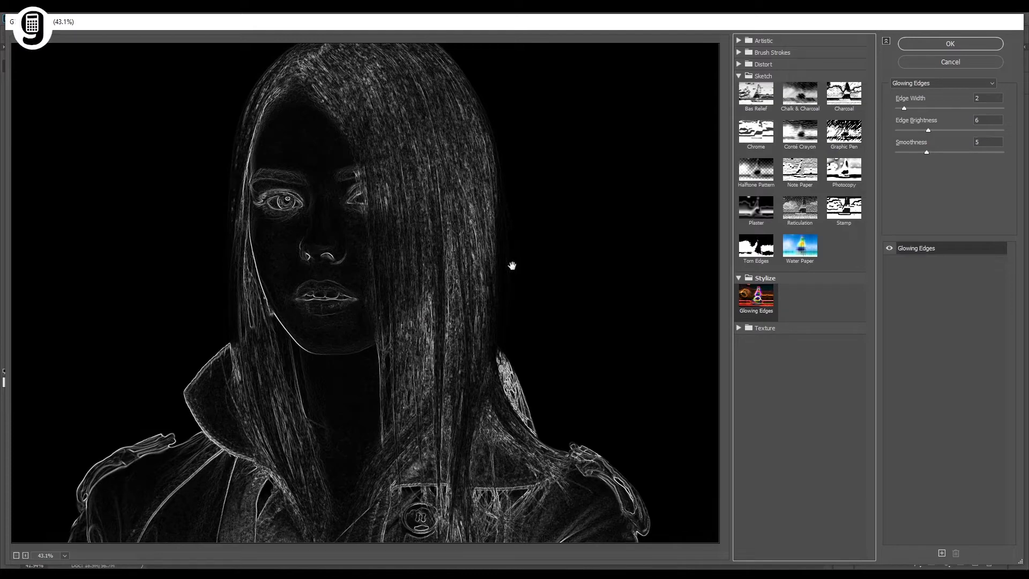
pyautogui.moveTo(928, 130); pyautogui.dragTo(900, 108)
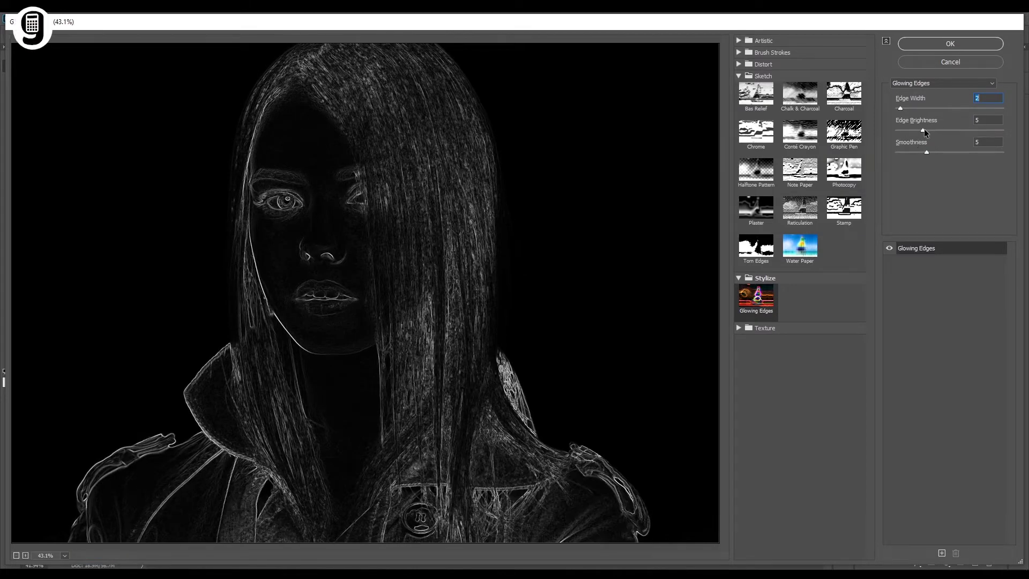
pyautogui.moveTo(922, 130); pyautogui.dragTo(933, 134)
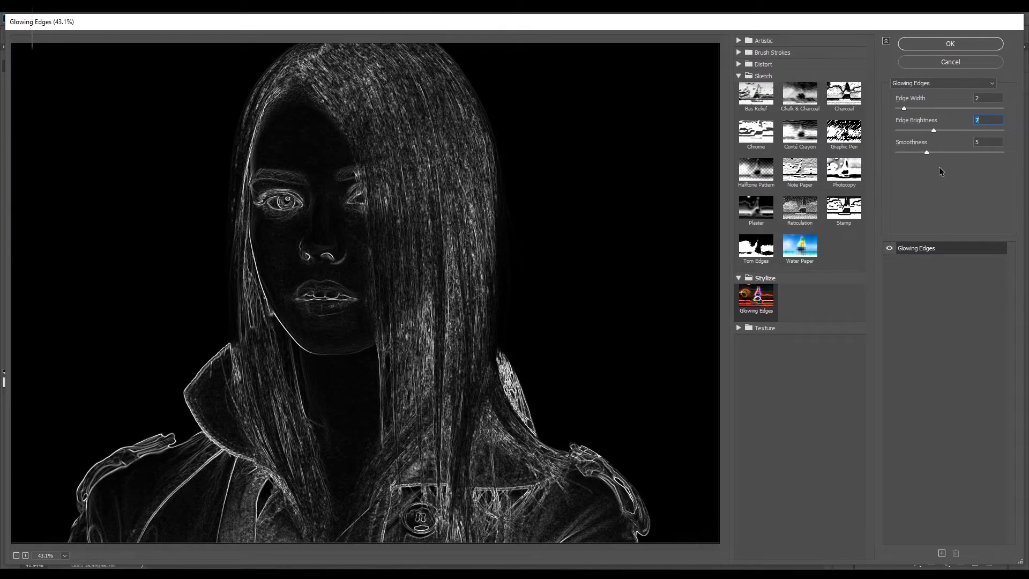
pyautogui.moveTo(927, 152); pyautogui.dragTo(954, 157)
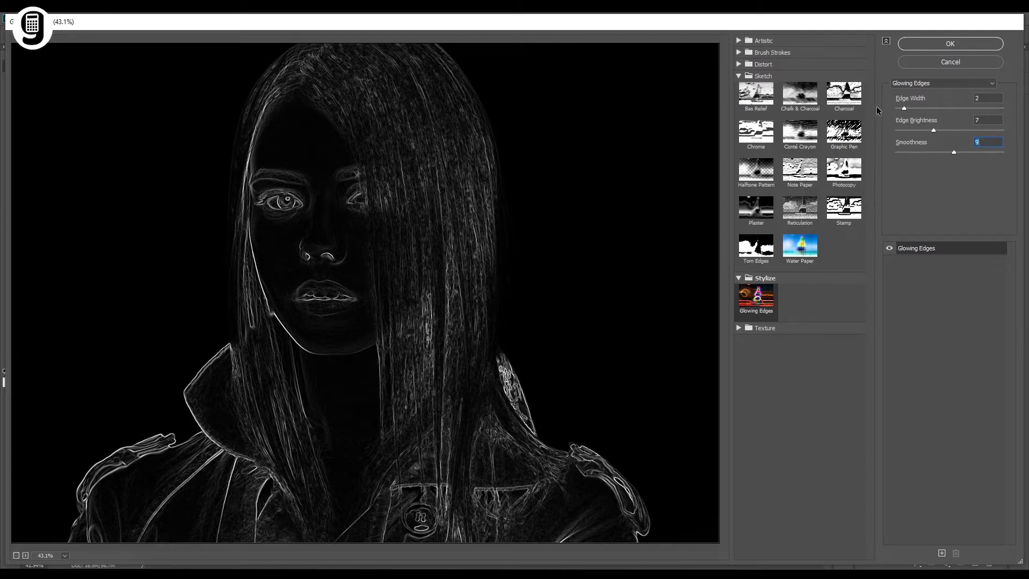
pyautogui.click(925, 46)
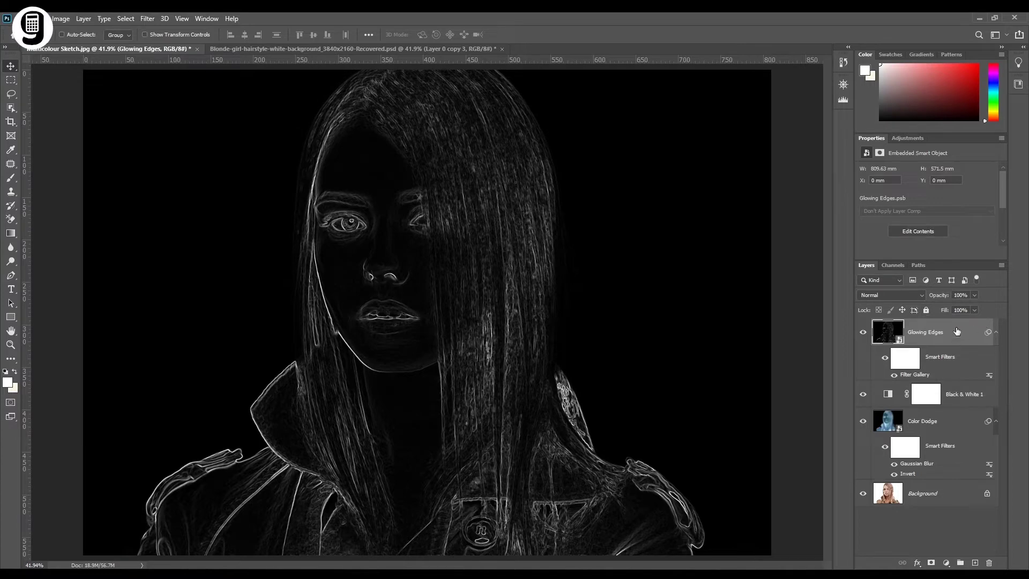
# Step: Invert the Glowing Edges layer's colors and set its blend mode to Multiply
pyautogui.click(61, 18)
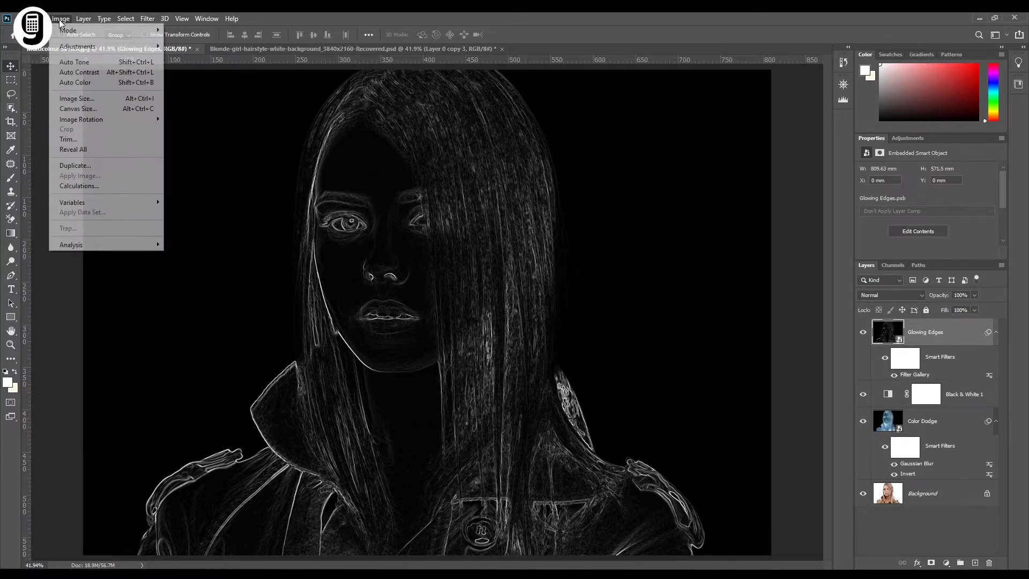
pyautogui.moveTo(67, 49)
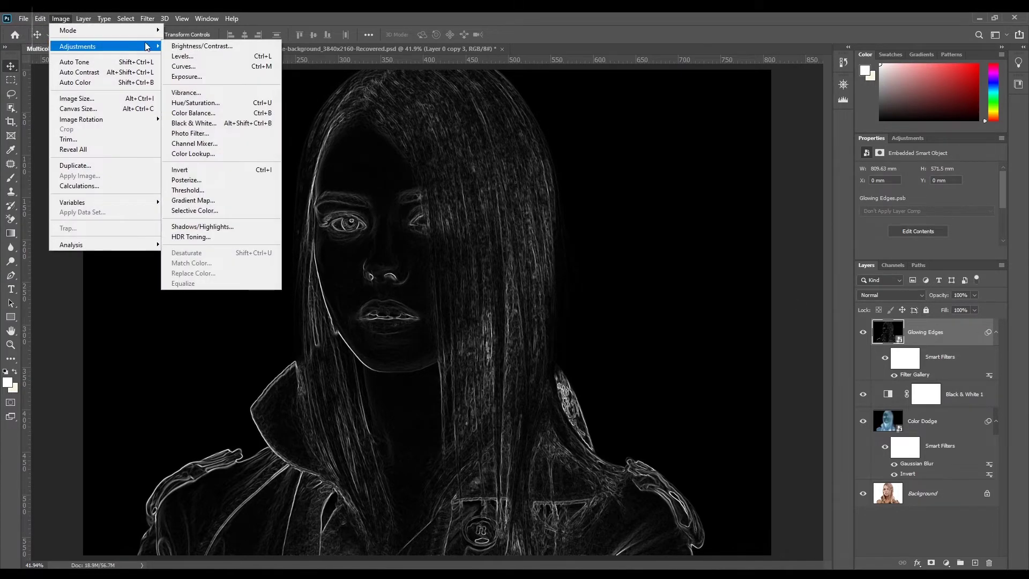
pyautogui.click(258, 169)
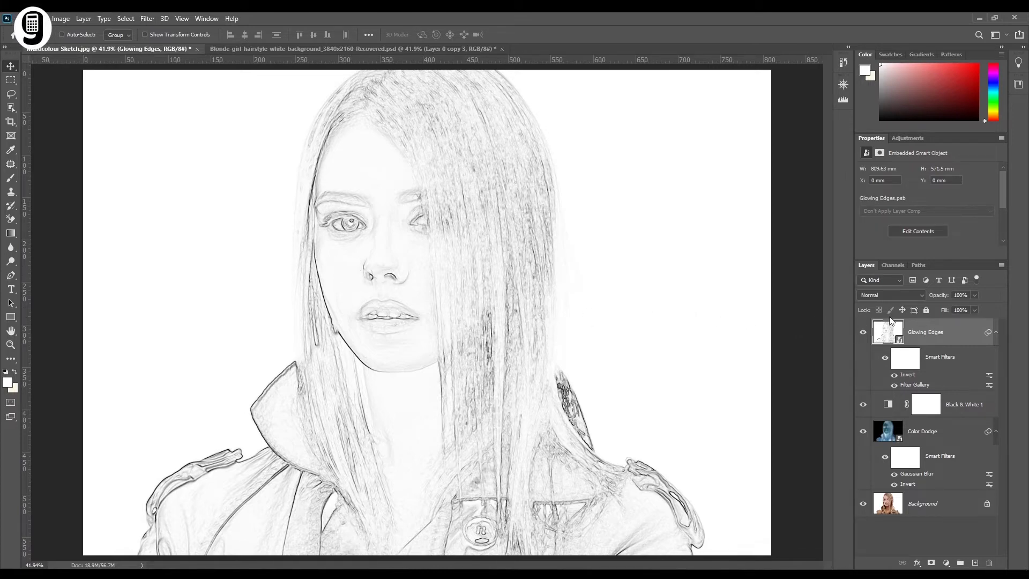
pyautogui.click(911, 294)
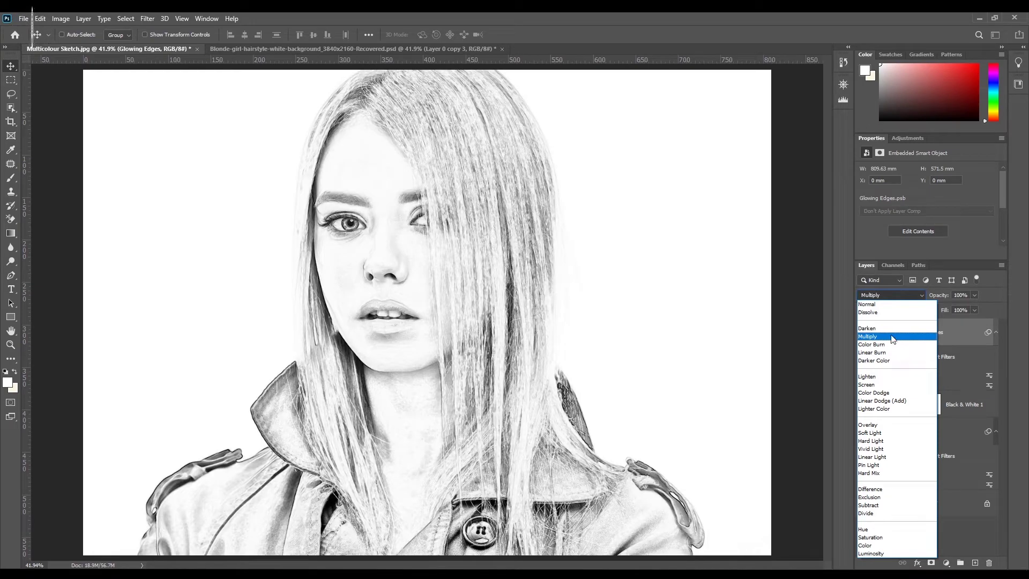
pyautogui.click(892, 339)
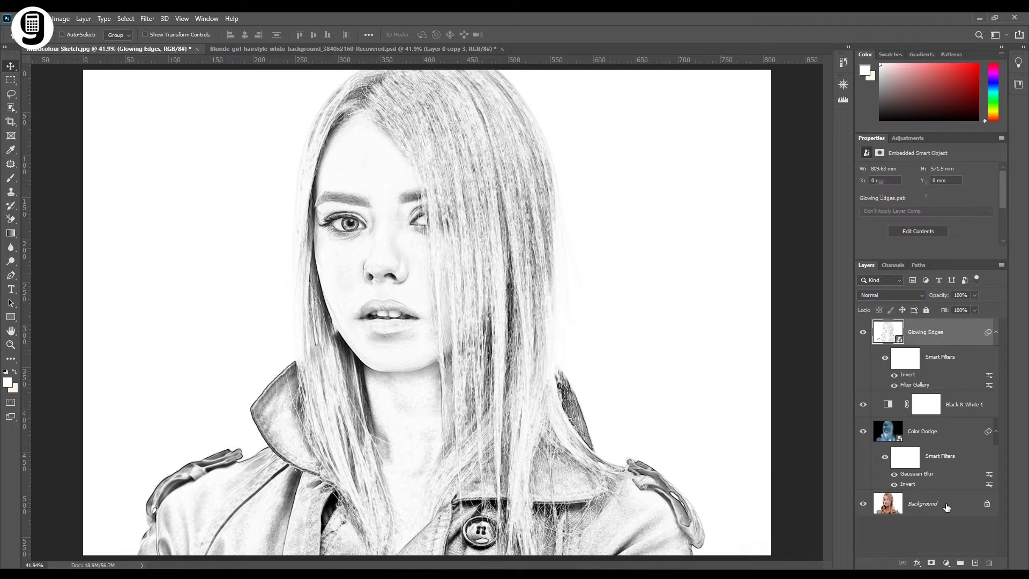
# Step: Duplicate the Background layer, move the copy to the top of the layer stack and rename it Chacoal
pyautogui.click(946, 507)
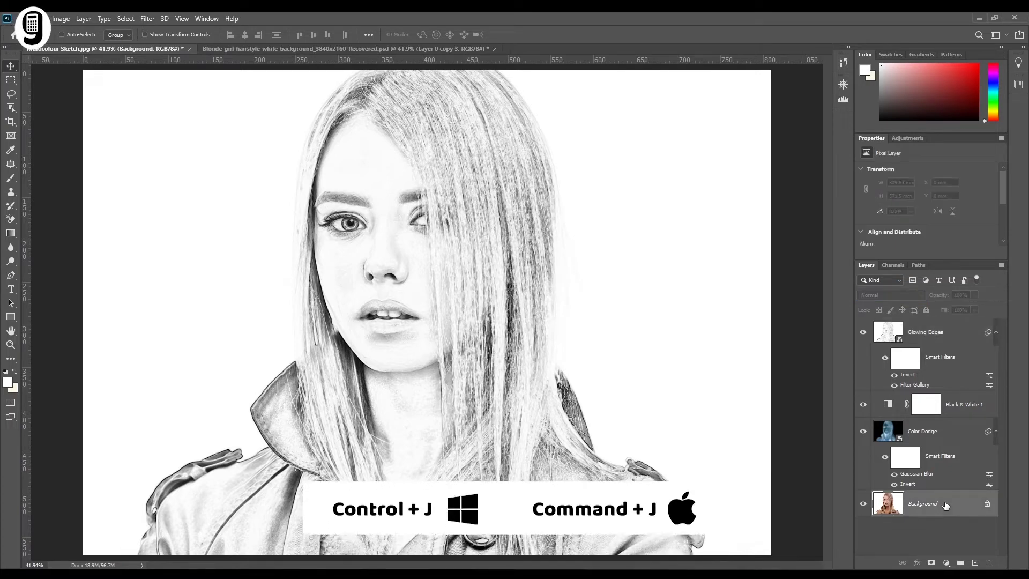
pyautogui.hotkey('ctrl', 'j')
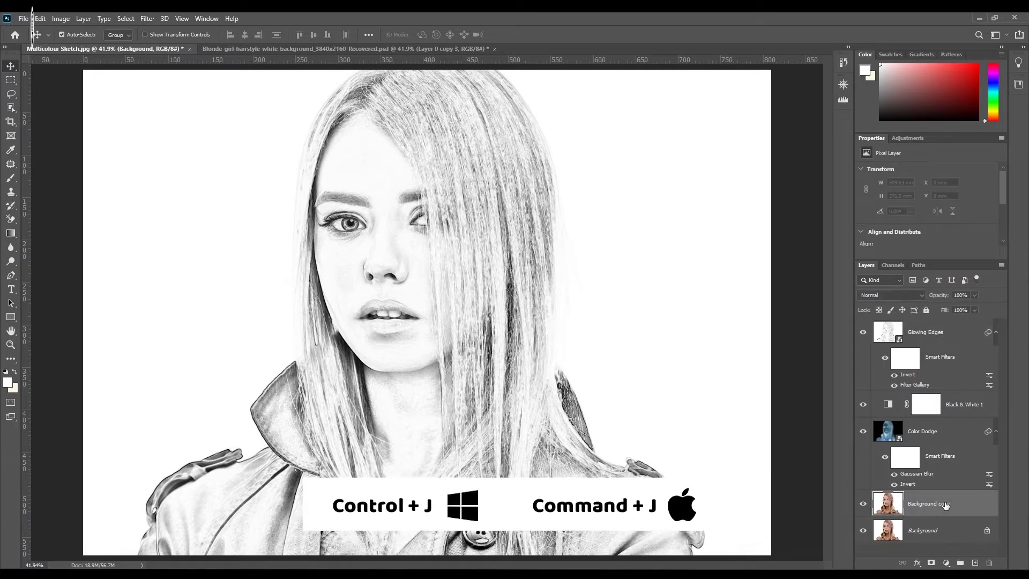
pyautogui.moveTo(946, 506); pyautogui.dragTo(943, 322)
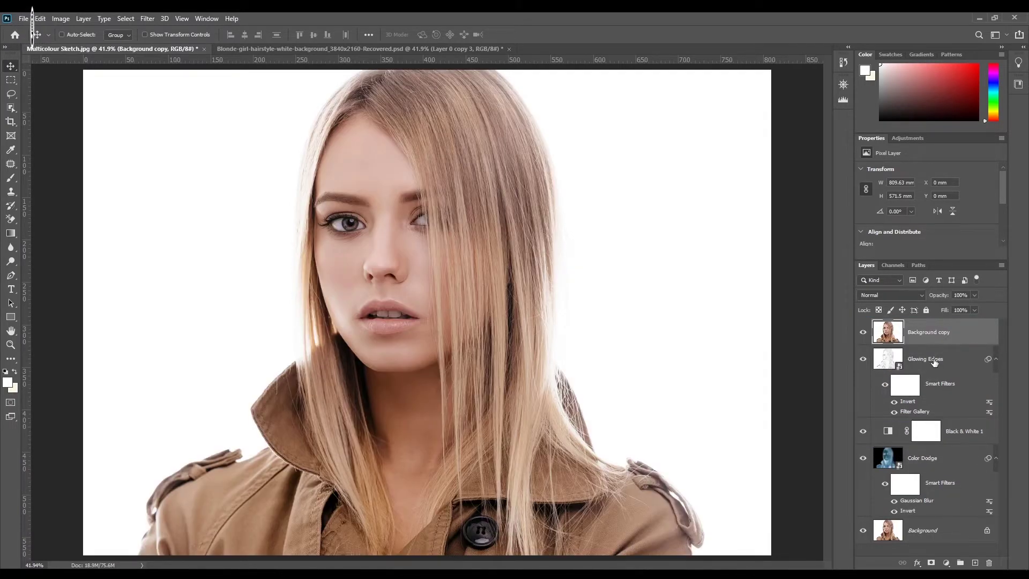
pyautogui.doubleClick(929, 334)
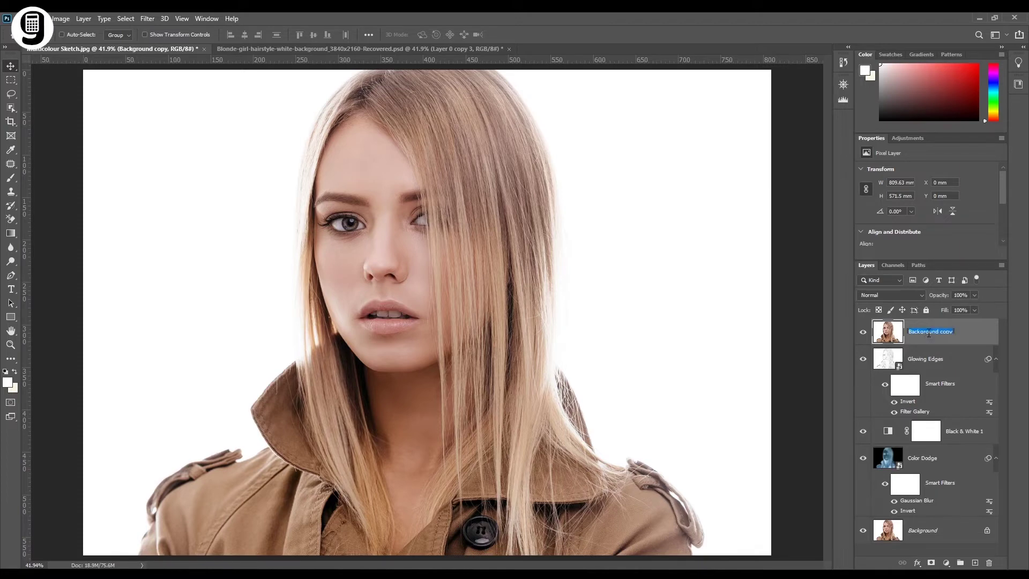
pyautogui.write('Chacoal')
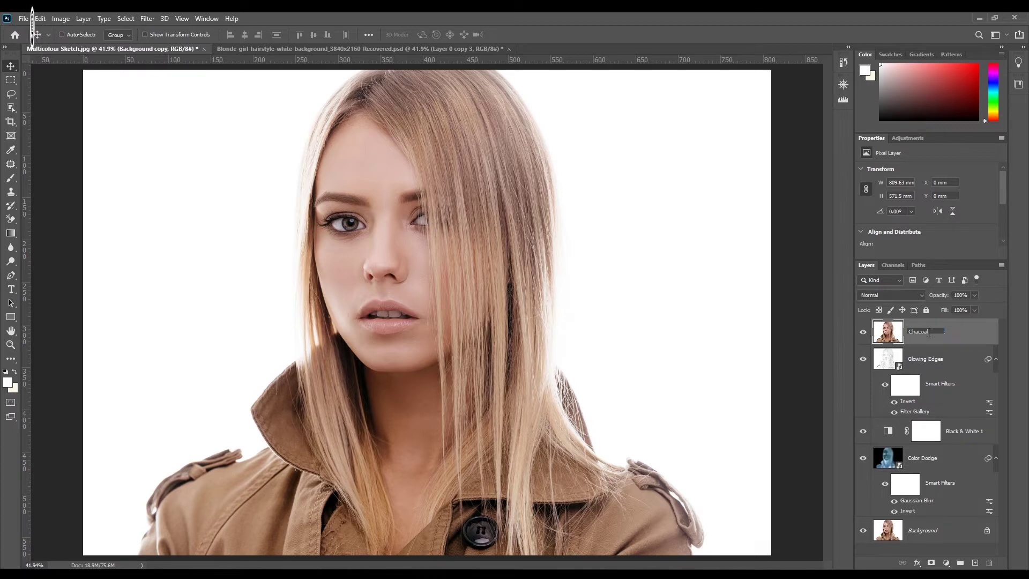
pyautogui.click(928, 335)
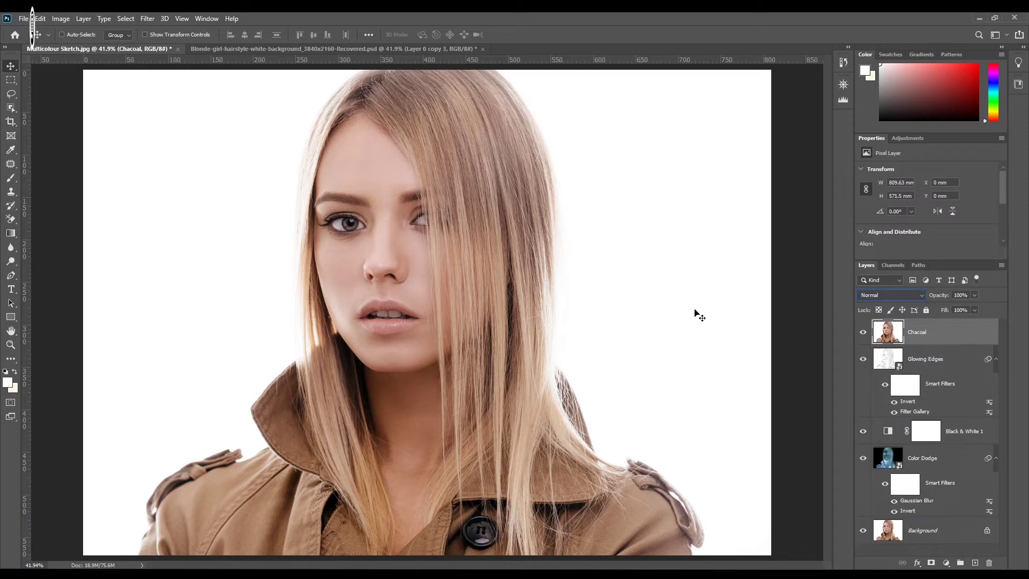
# Step: Desaturate the Chacoal layer and convert it to a smart object
pyautogui.click(54, 22)
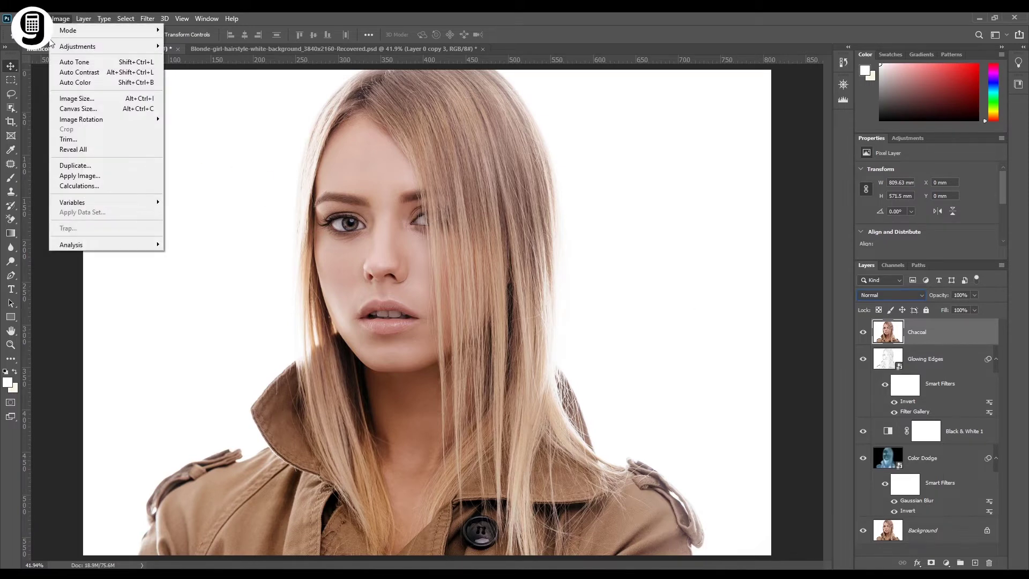
pyautogui.moveTo(159, 46)
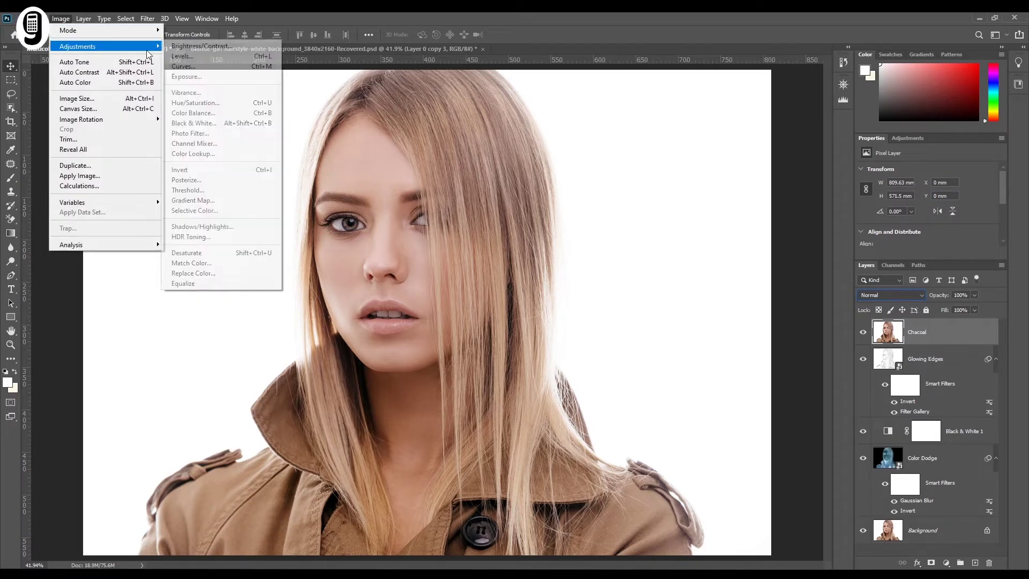
pyautogui.click(246, 254)
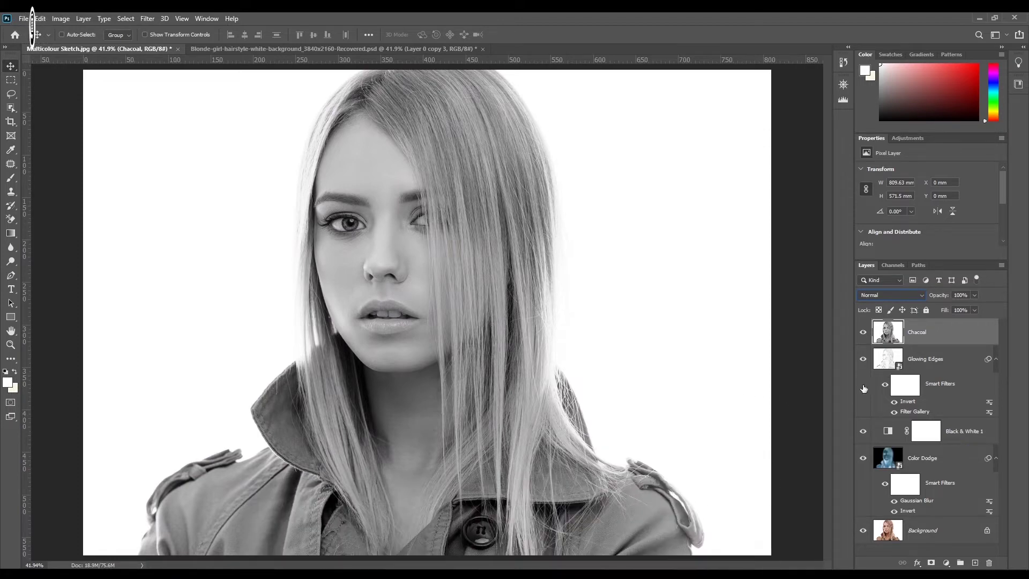
pyautogui.rightClick(951, 331)
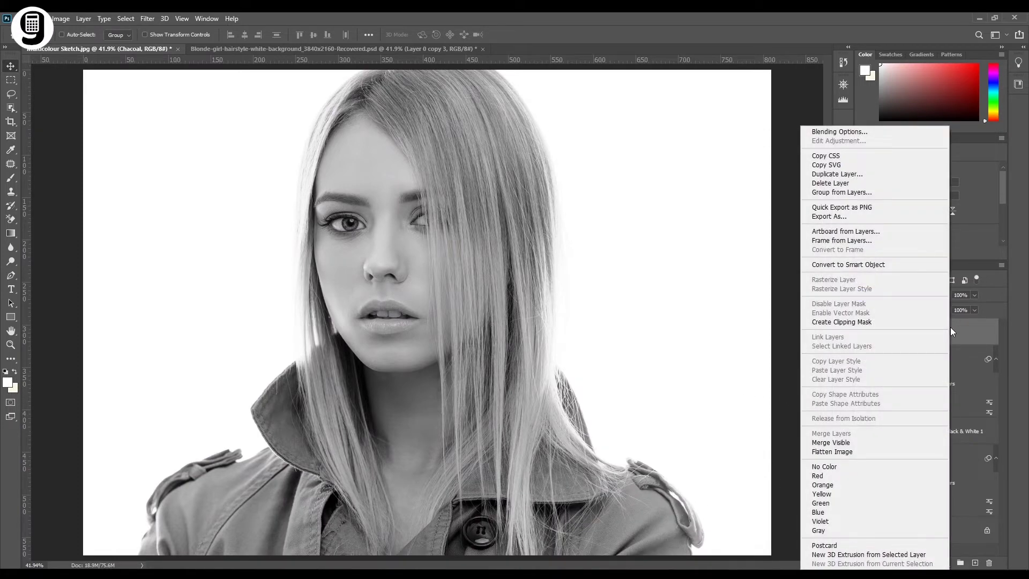
pyautogui.click(905, 265)
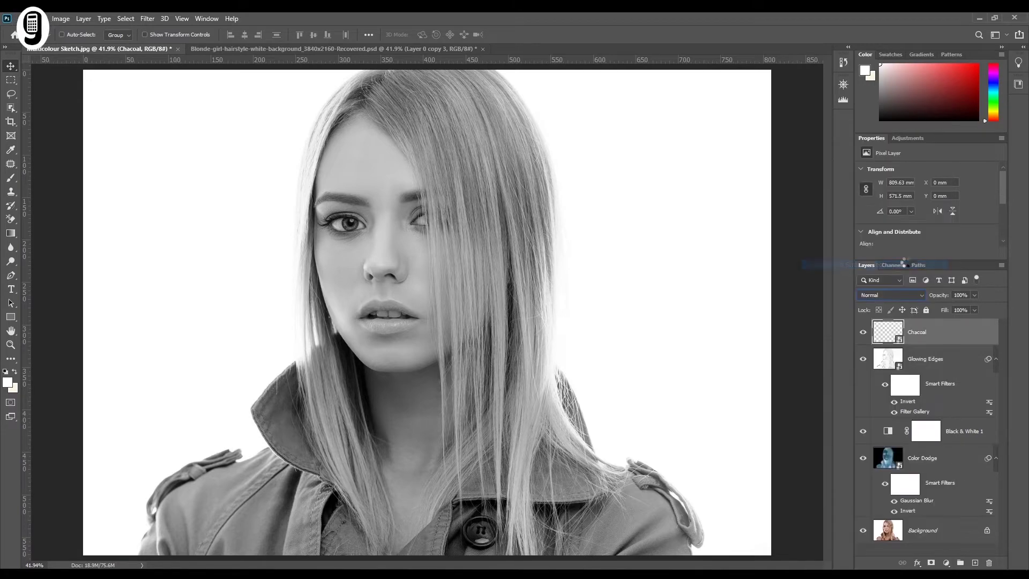
pyautogui.click(944, 334)
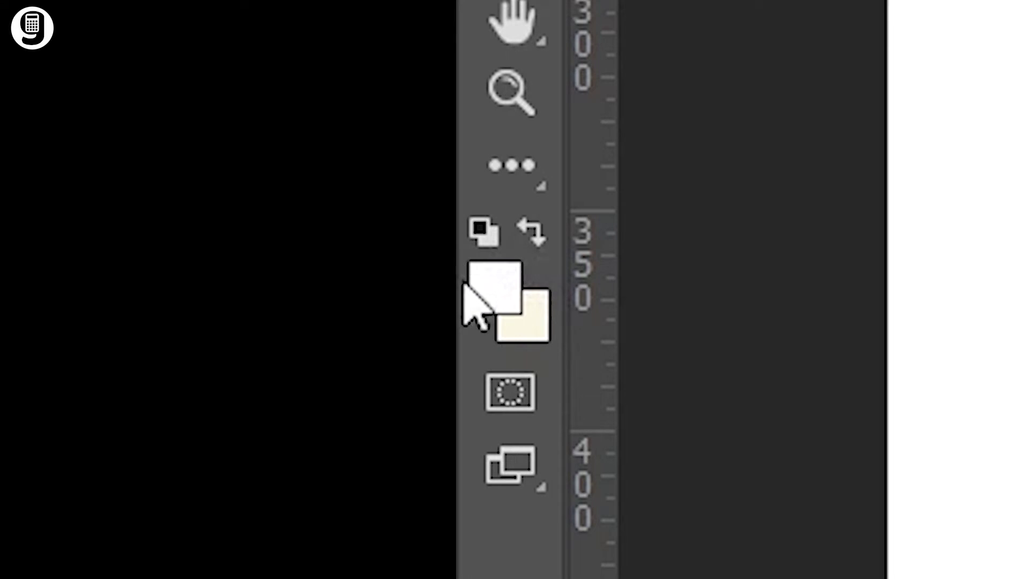
# Step: Reset the foreground and background colors to black and white, and apply the Charcoal filter to the Chacoal layer with Charcoal Thickness 1 and Detail 4
pyautogui.click(493, 237)
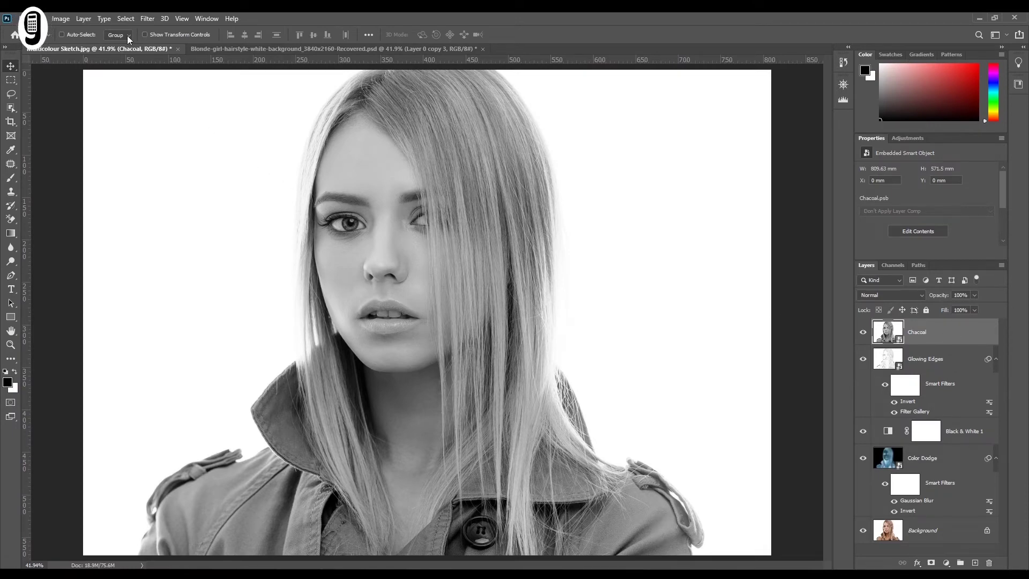
pyautogui.click(147, 20)
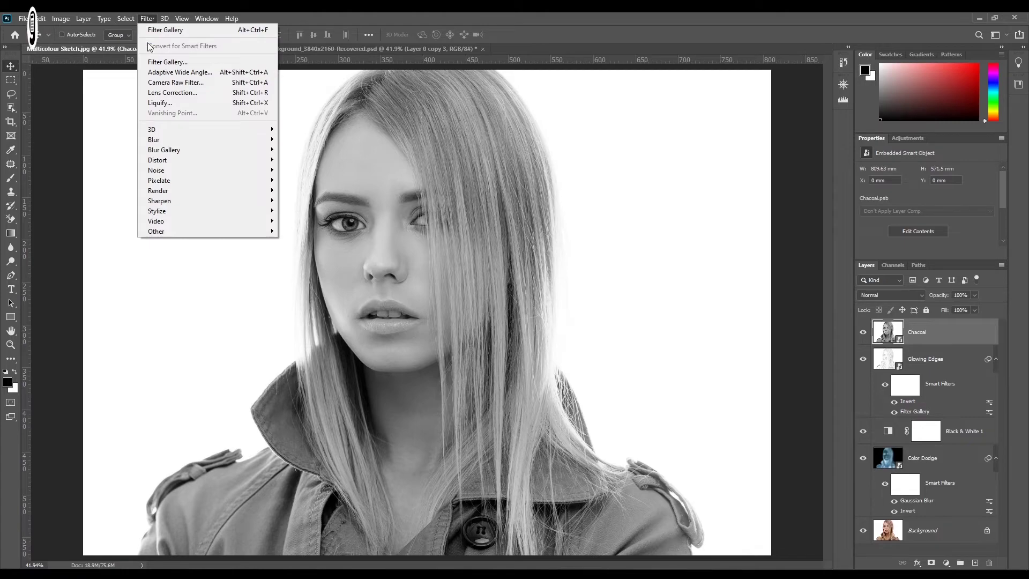
pyautogui.click(149, 64)
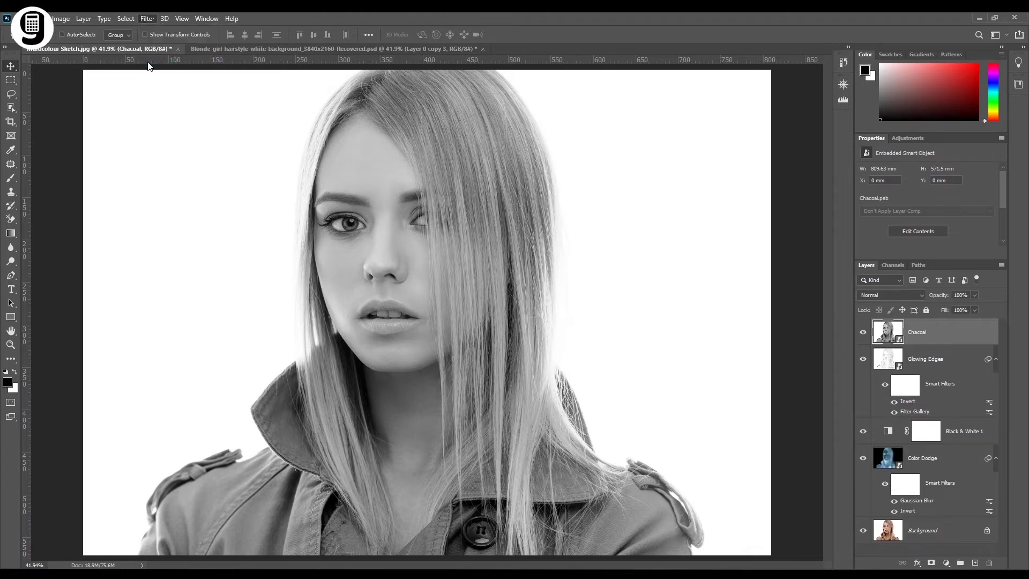
pyautogui.hotkey('ctrl', '0')
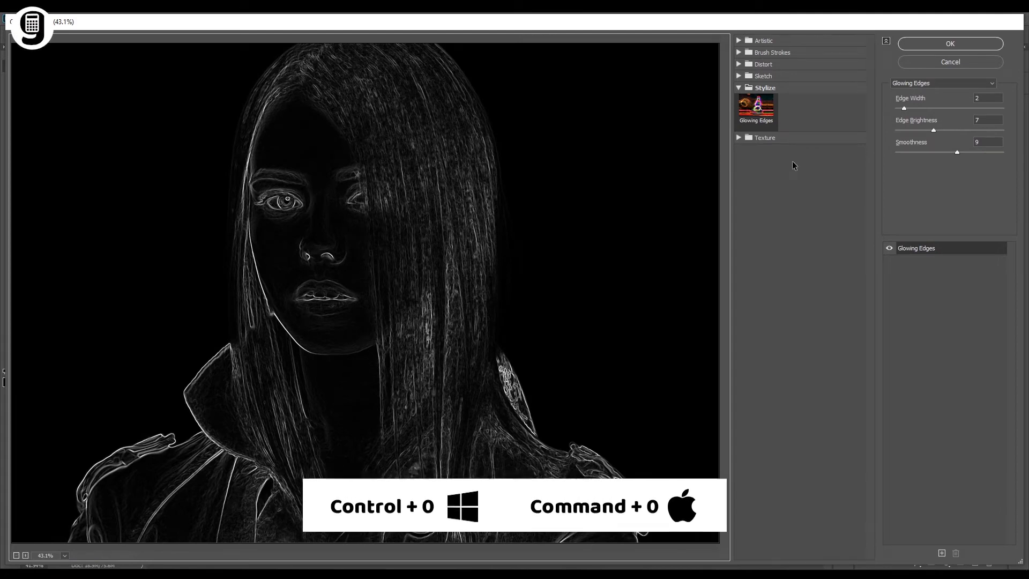
pyautogui.click(739, 76)
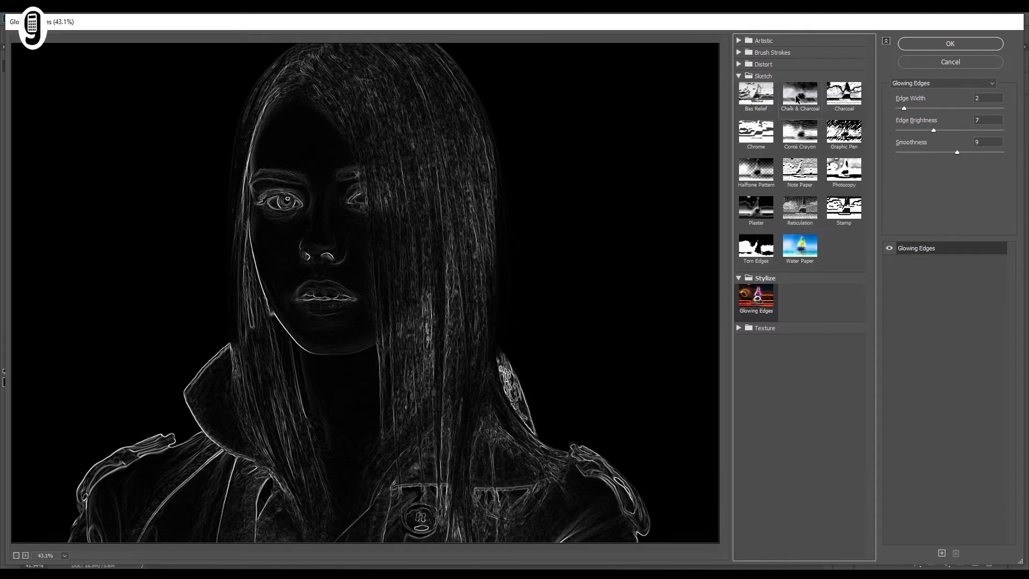
pyautogui.click(851, 102)
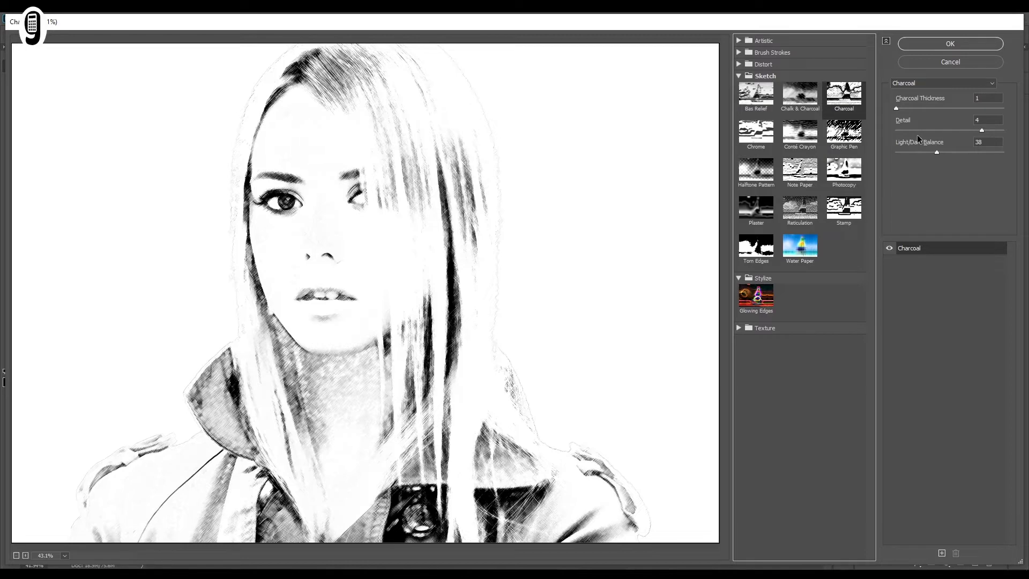
pyautogui.moveTo(895, 108); pyautogui.dragTo(908, 111)
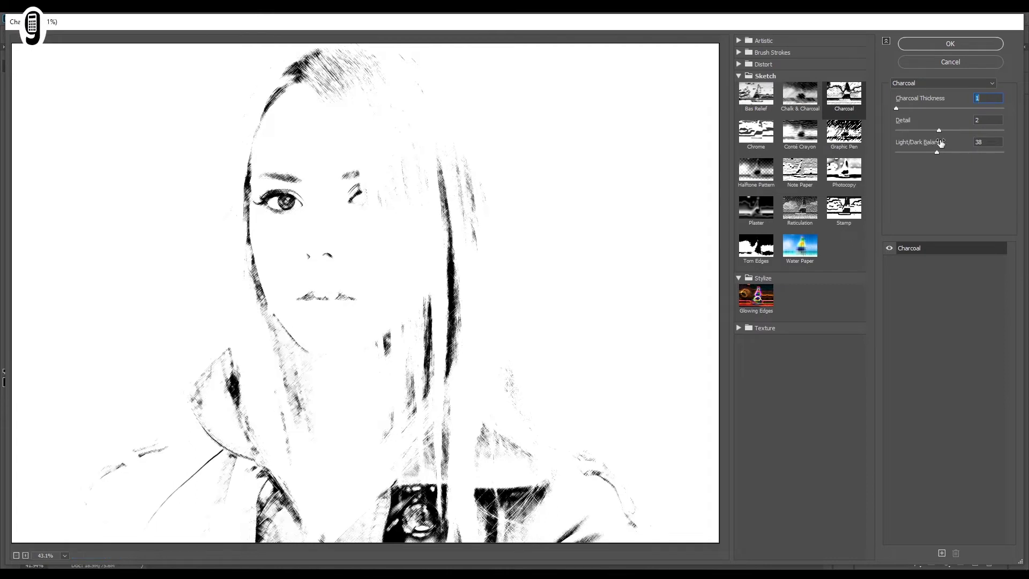
pyautogui.moveTo(940, 132); pyautogui.dragTo(973, 136)
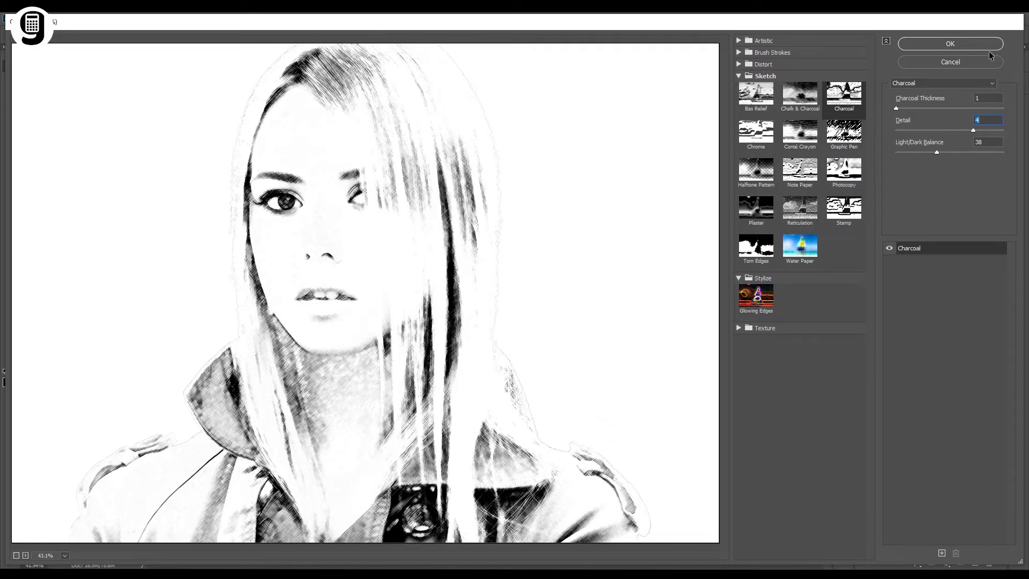
pyautogui.click(938, 45)
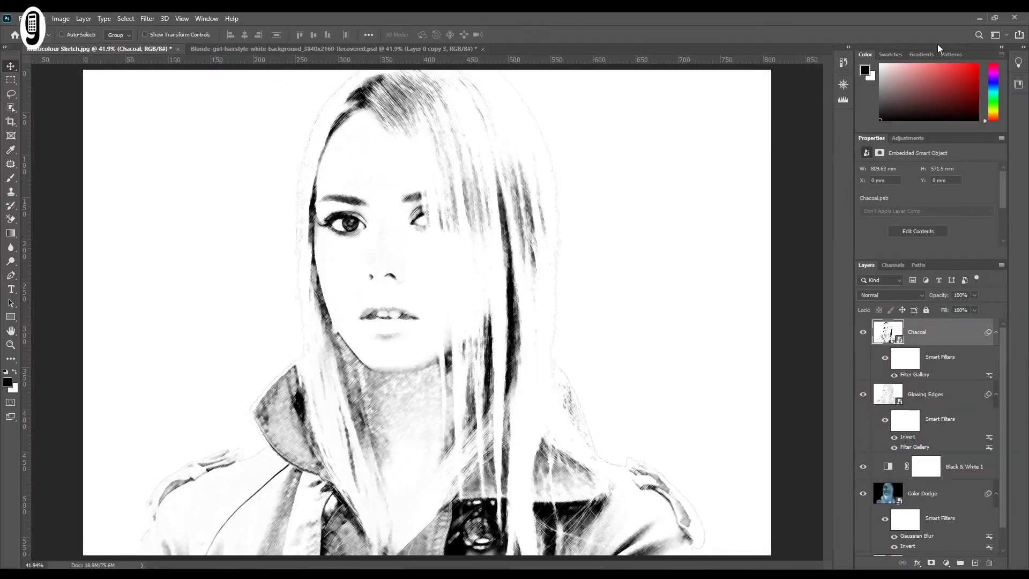
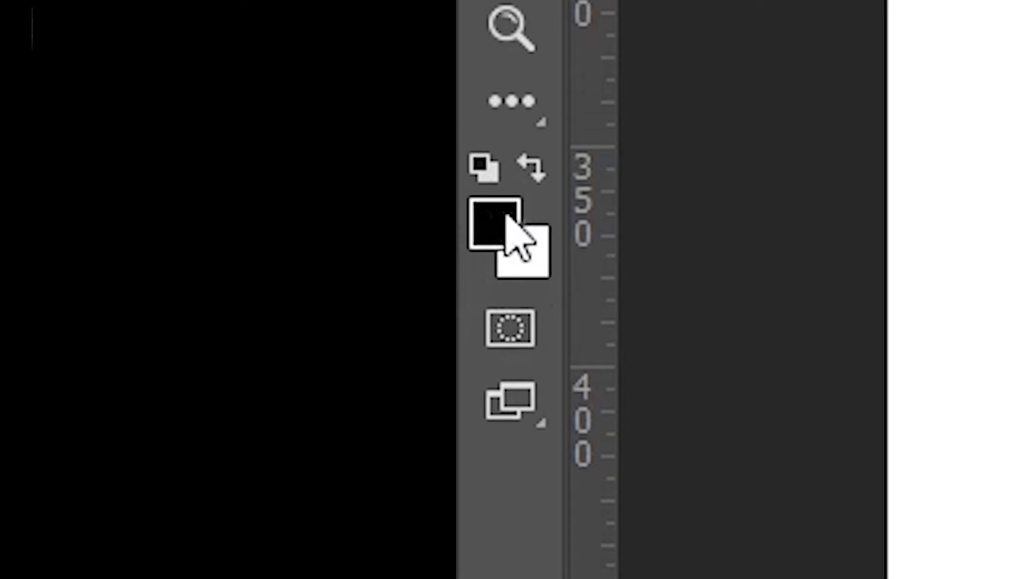
# Step: Swap the foreground and background colors, and set the background color to #faf7e2
pyautogui.click(539, 171)
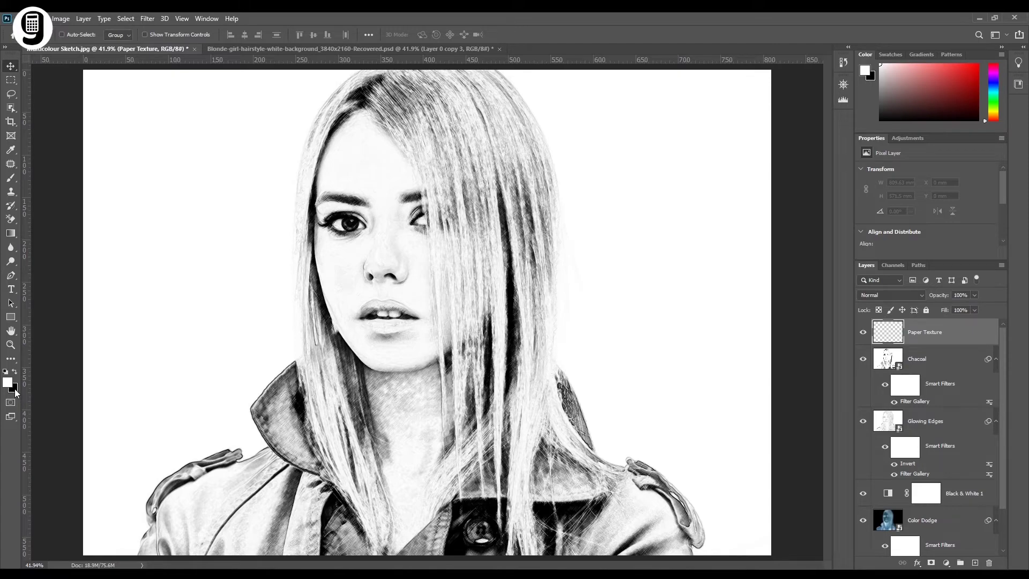
pyautogui.click(14, 388)
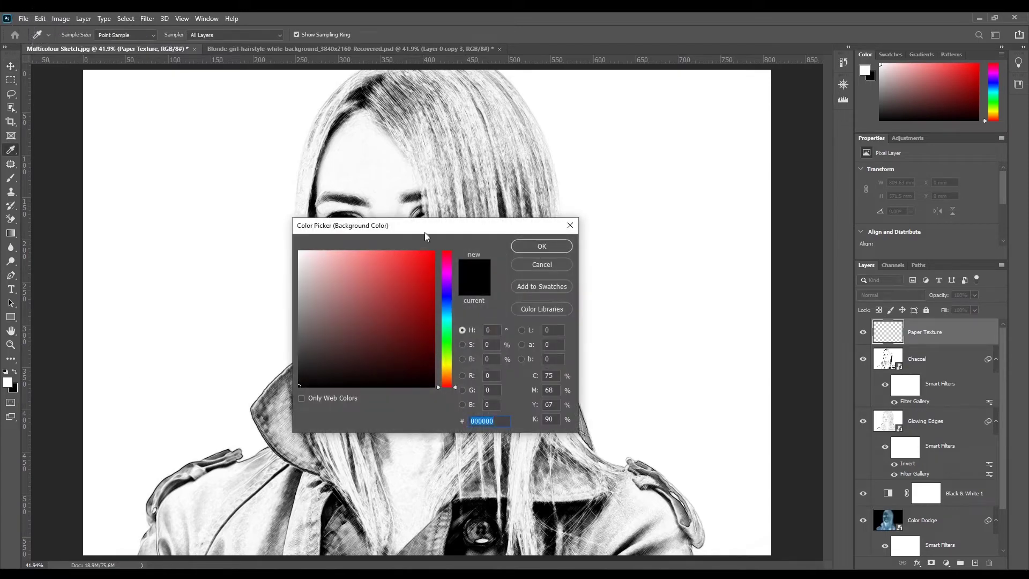
pyautogui.moveTo(424, 233); pyautogui.dragTo(434, 238)
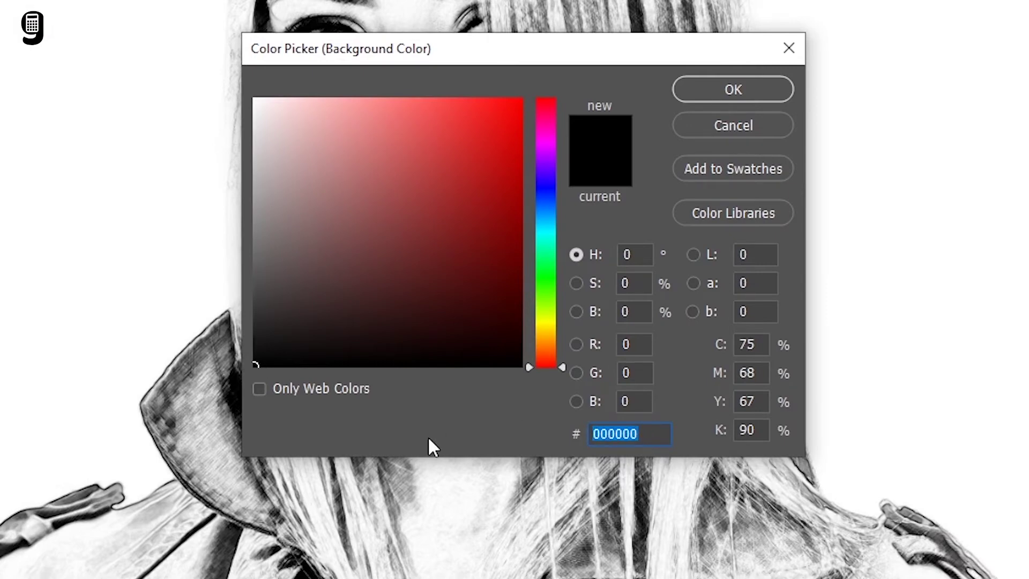
pyautogui.write('faf')
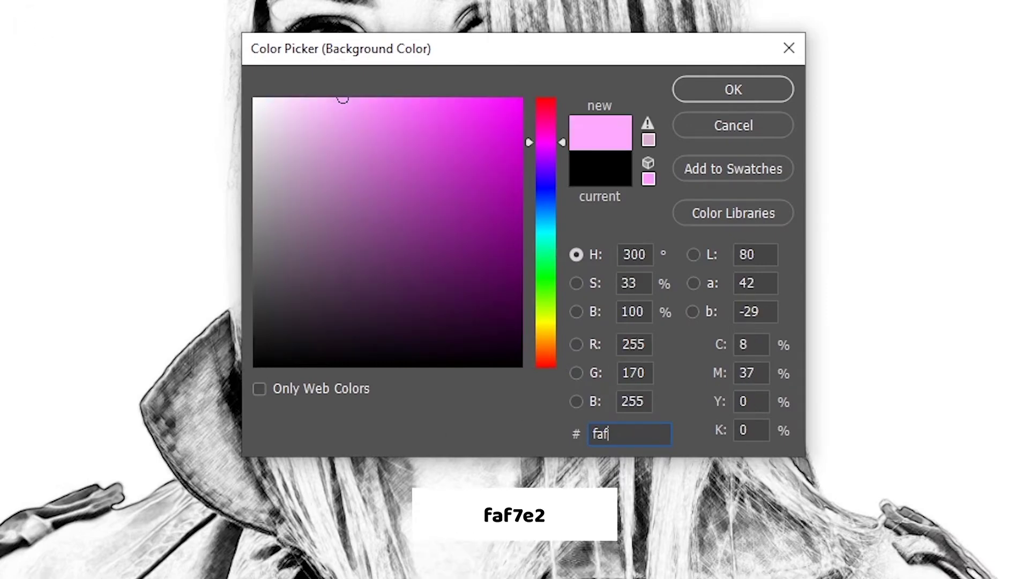
pyautogui.write('7')
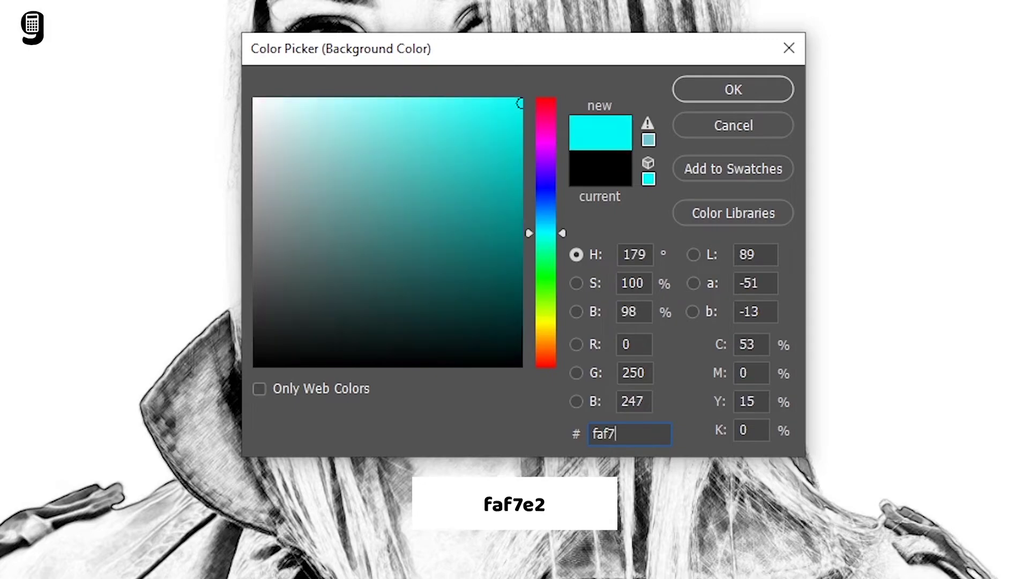
pyautogui.write('e2')
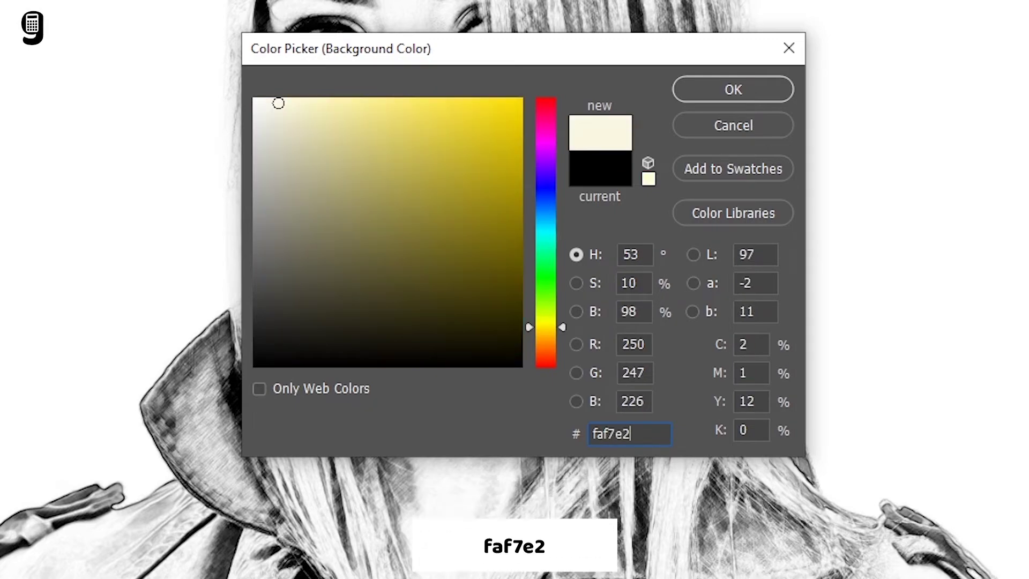
pyautogui.click(734, 86)
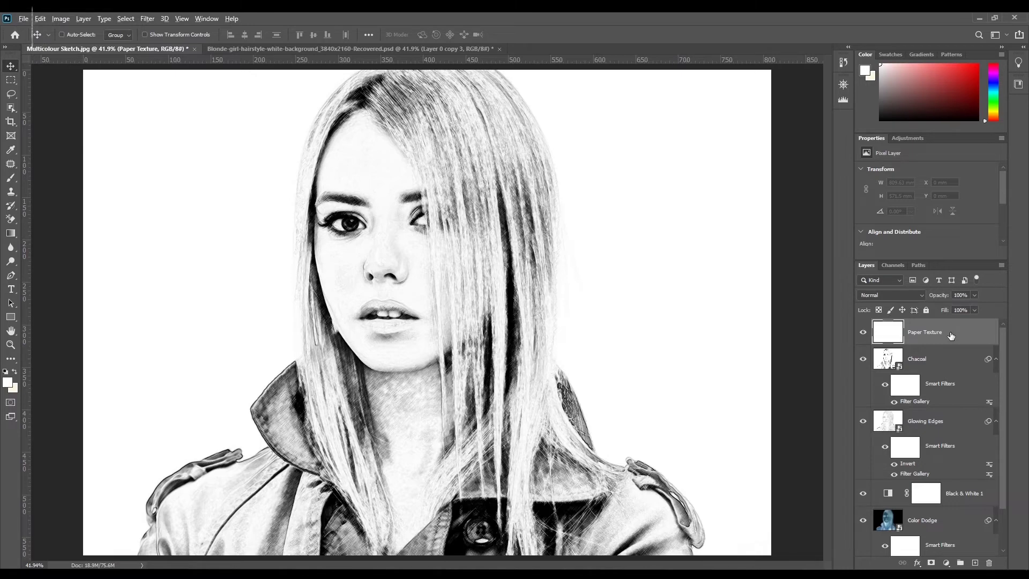
# Step: Fill the Paper Texture layer with the white foreground color and convert it to a smart object
pyautogui.hotkey('alt', 'BackSpace')
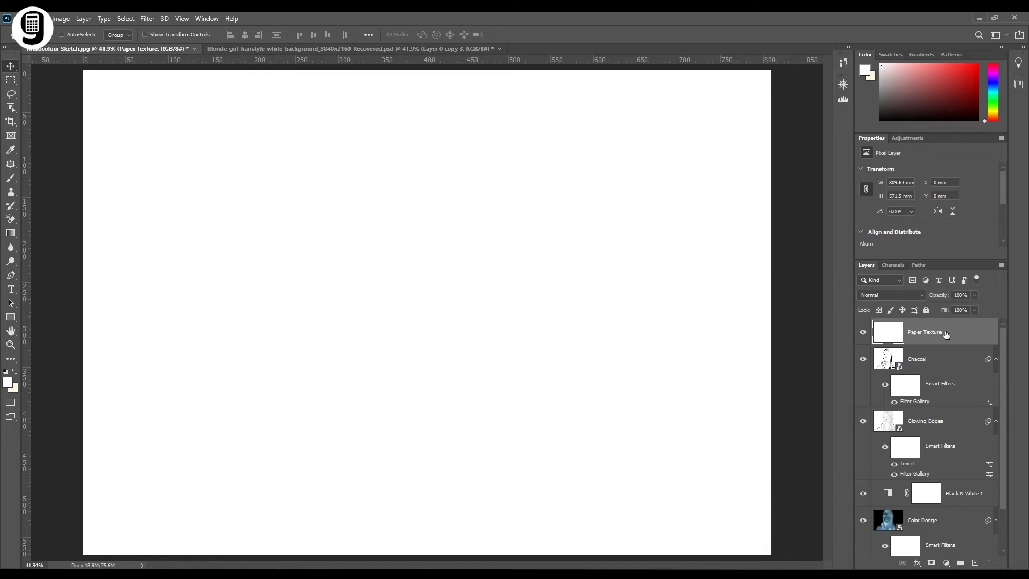
pyautogui.rightClick(946, 334)
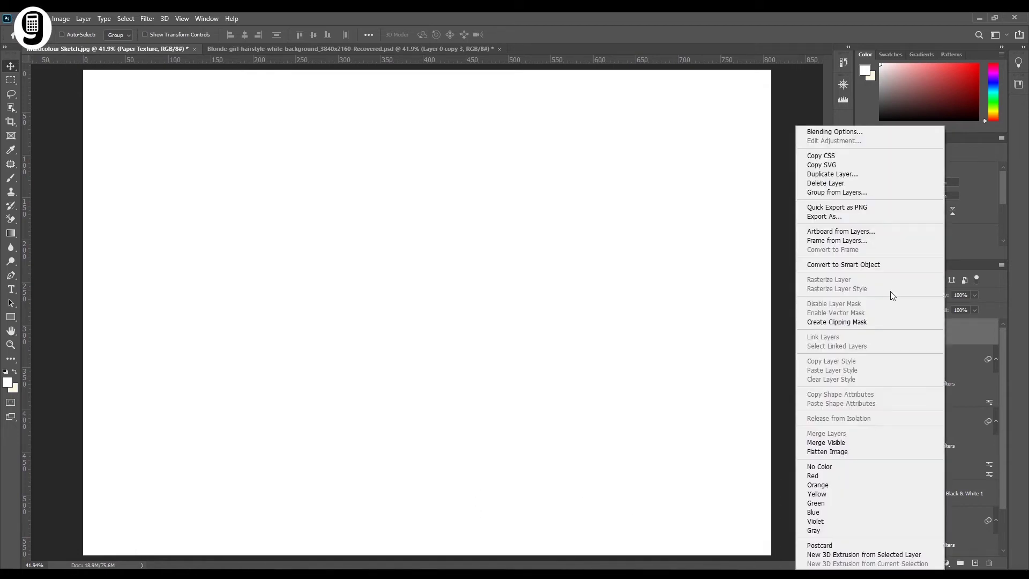
pyautogui.click(872, 265)
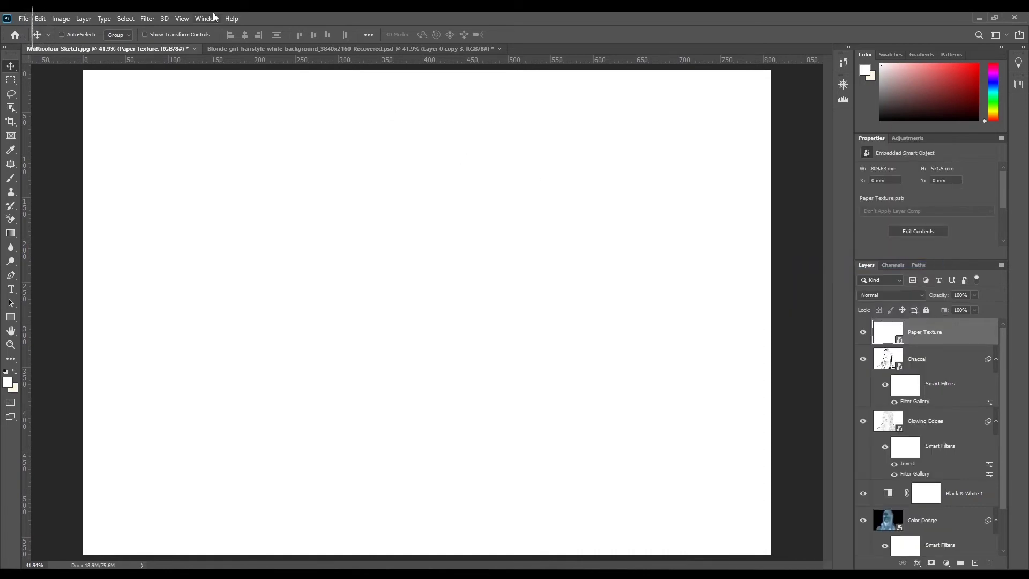
# Step: Apply the Note Paper filter to the Paper Texture layer with Image Balance 22, Graininess 11 and Relief 13, and set its blend mode to Multiply
pyautogui.click(148, 19)
pyautogui.click(164, 62)
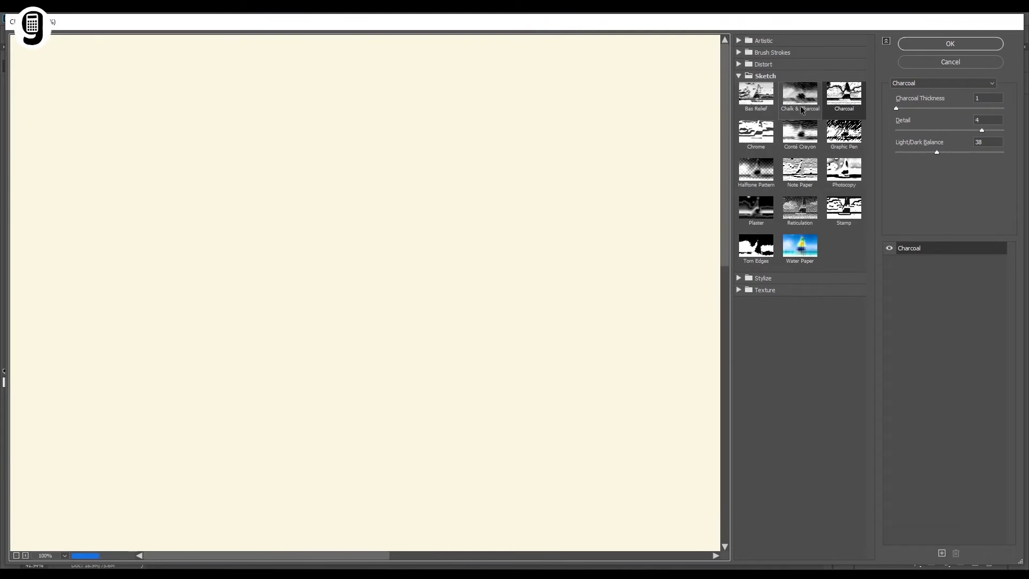
pyautogui.click(801, 179)
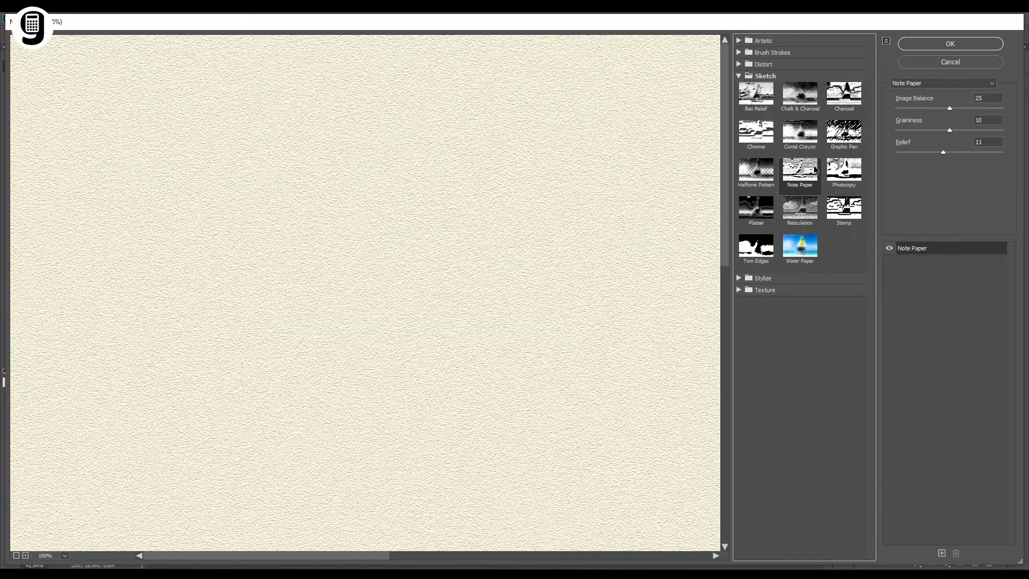
pyautogui.click(992, 98)
pyautogui.write('2')
pyautogui.press('Tab')
pyautogui.write('11')
pyautogui.press('Tab')
pyautogui.write('13')
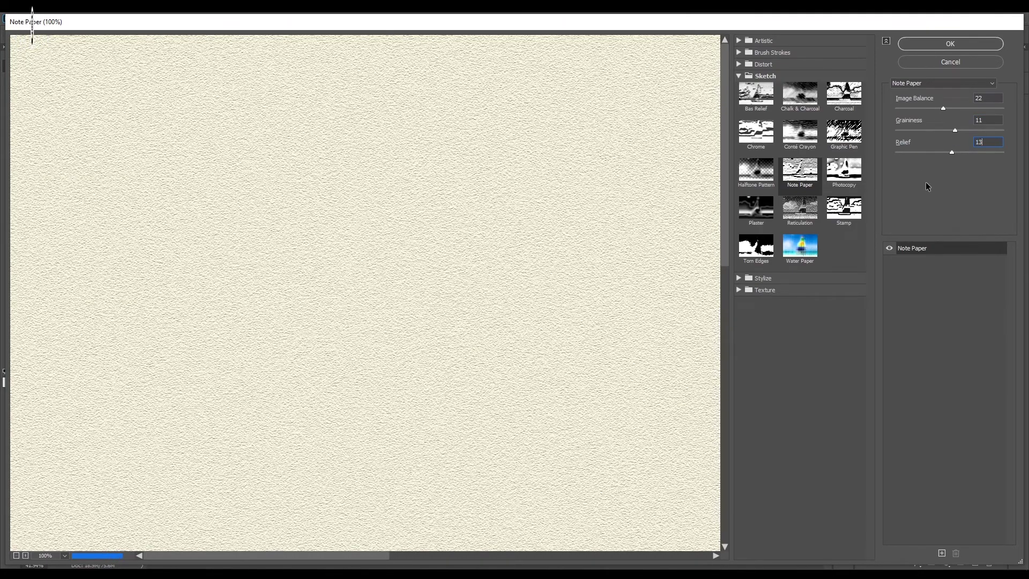
pyautogui.click(922, 44)
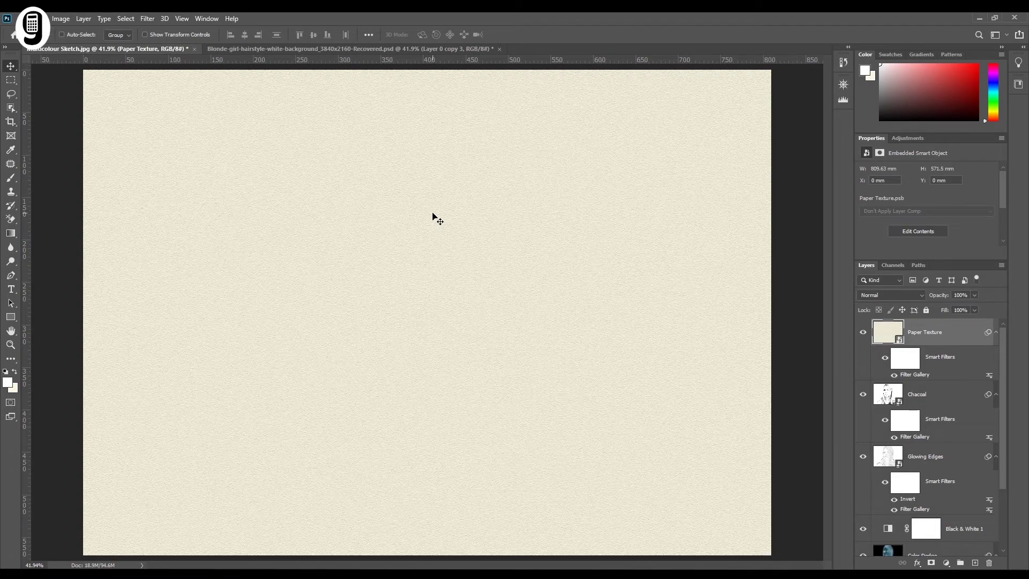
pyautogui.click(887, 294)
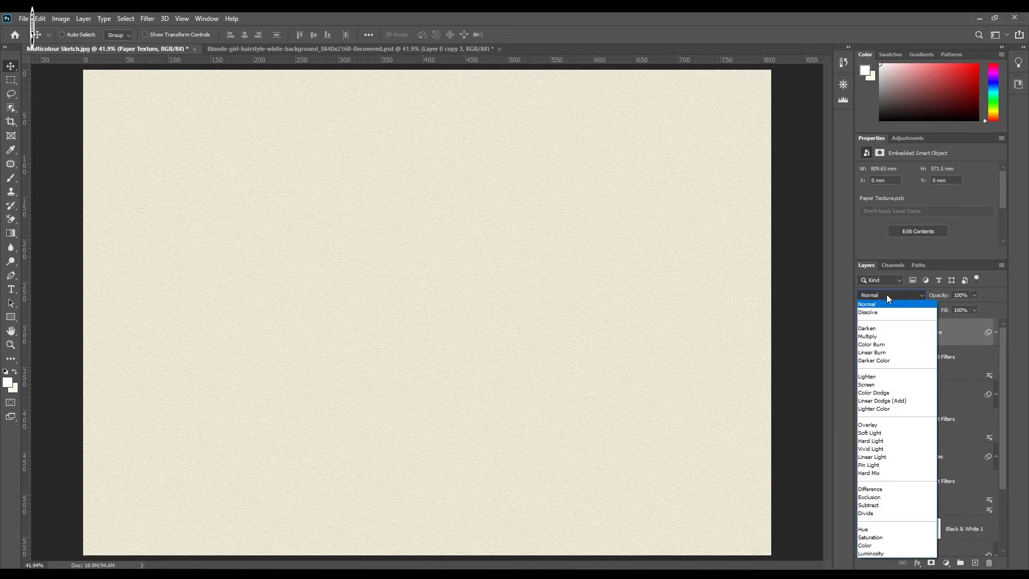
pyautogui.click(879, 336)
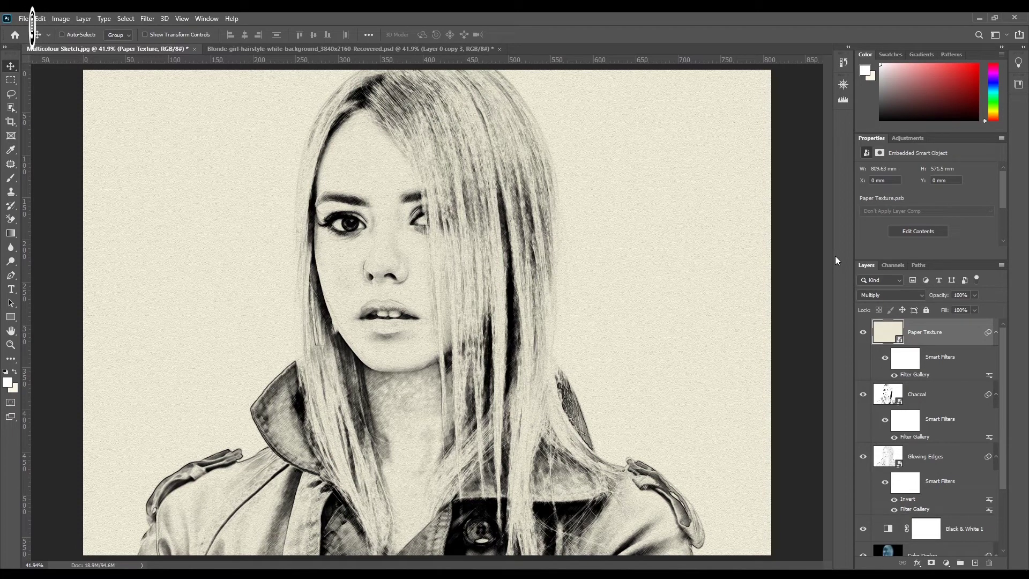
# Step: Add a Gradient fill layer directly above the Chacoal layer, using the pink-to-blue preset from the Purples group
pyautogui.click(944, 395)
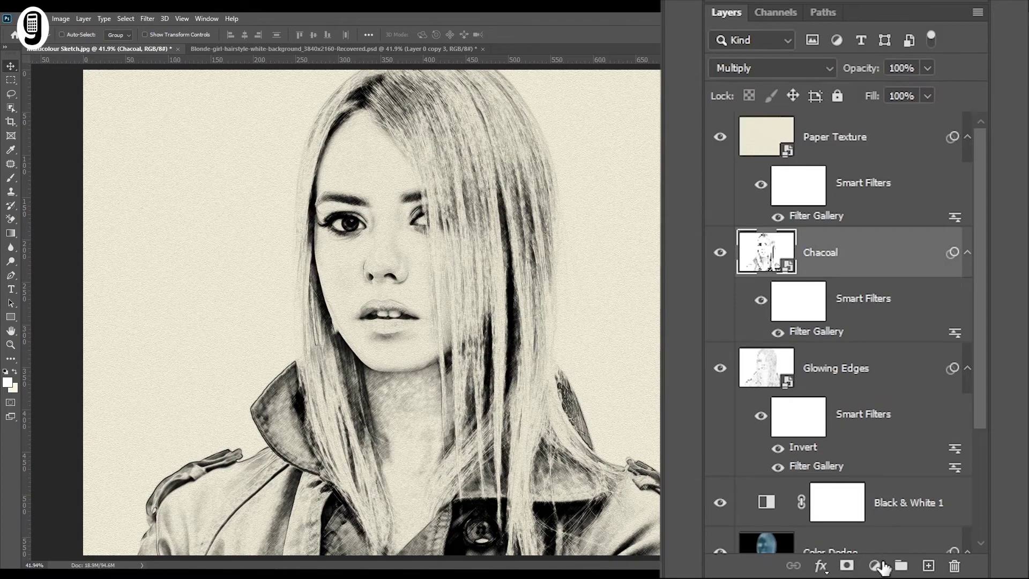
pyautogui.click(876, 567)
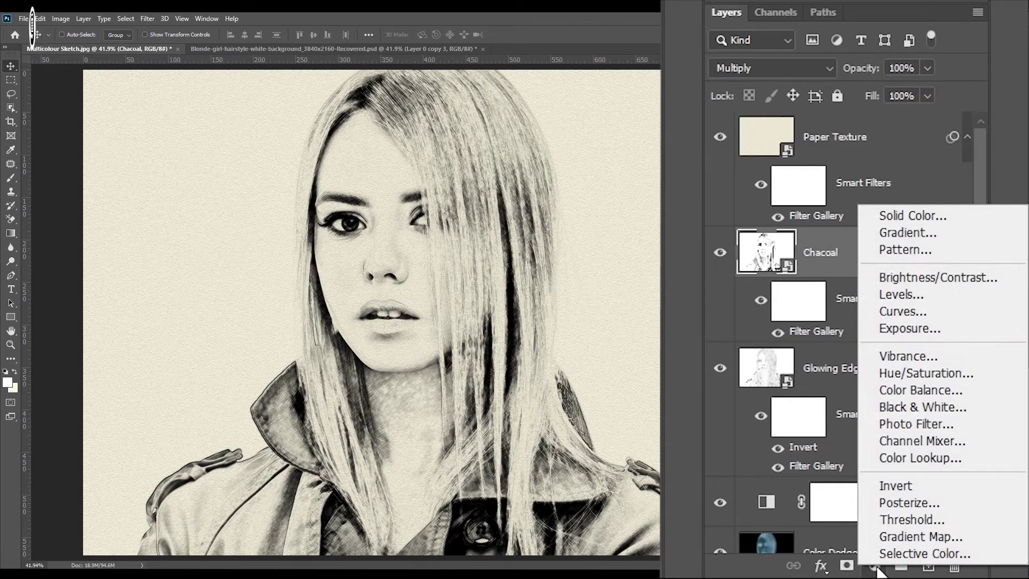
pyautogui.click(941, 245)
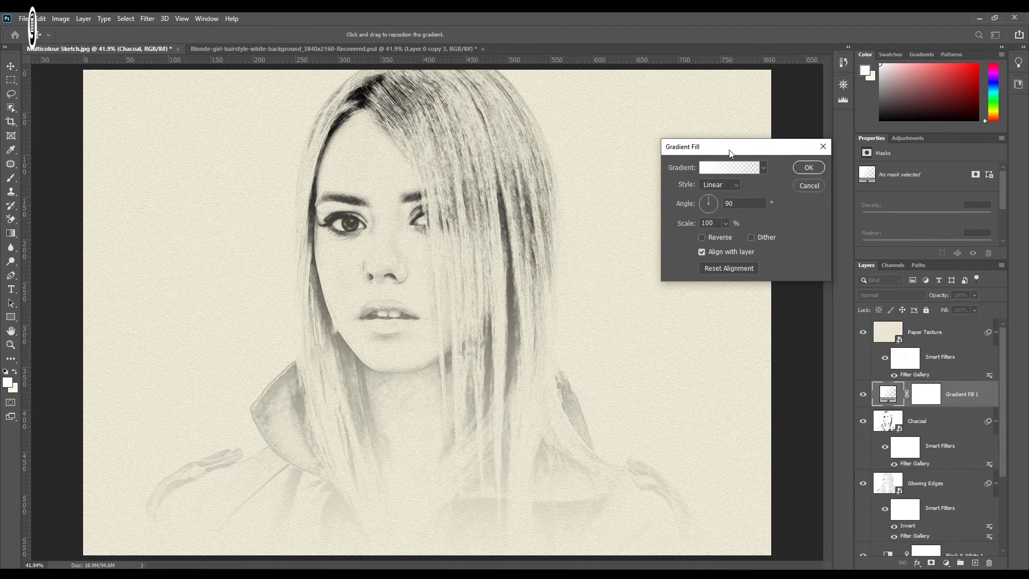
pyautogui.click(764, 168)
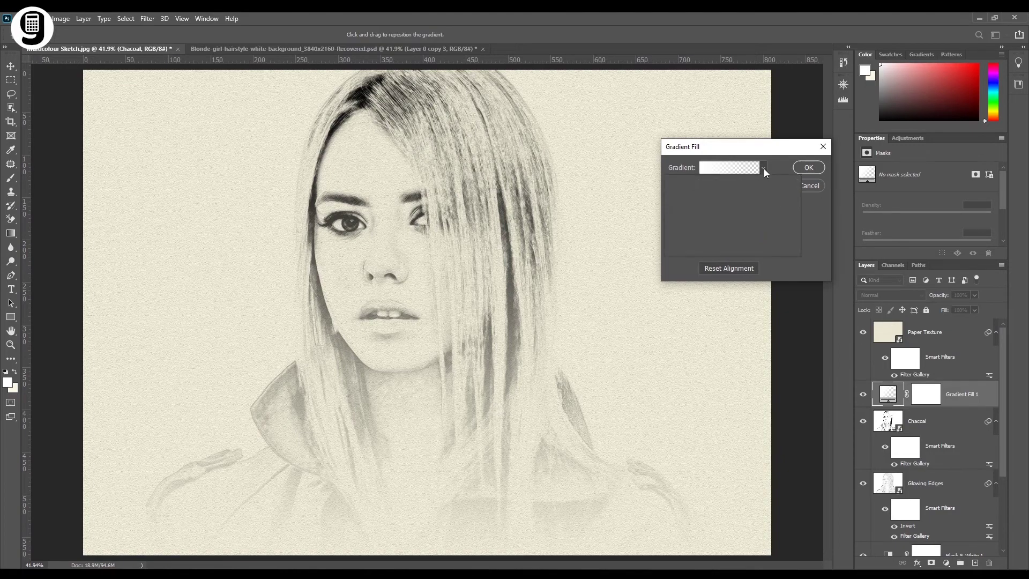
pyautogui.click(704, 223)
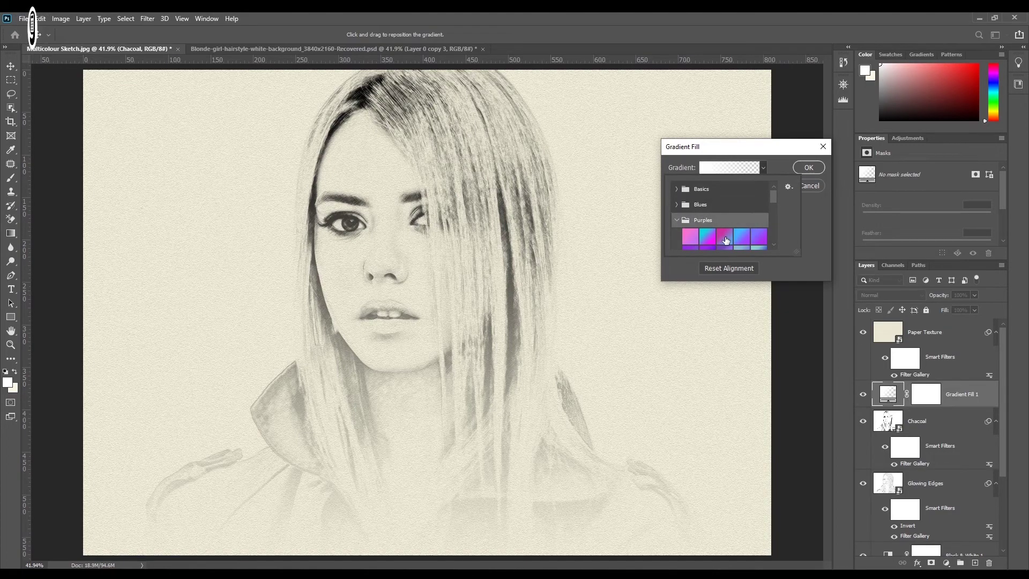
pyautogui.click(725, 238)
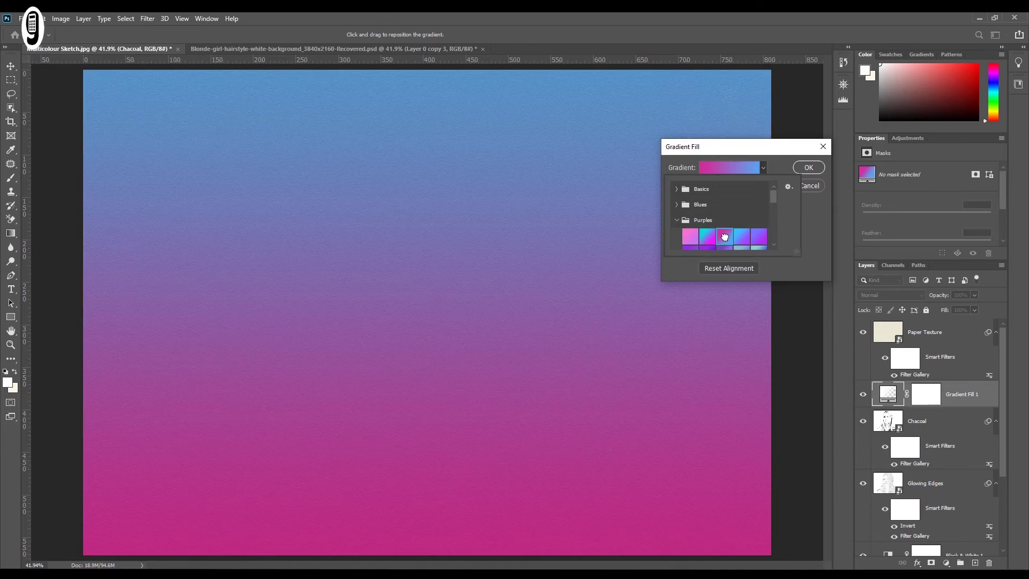
# Step: Set the gradient fill's angle to 135° and the layer's blend mode to Color
pyautogui.click(802, 196)
pyautogui.click(685, 205)
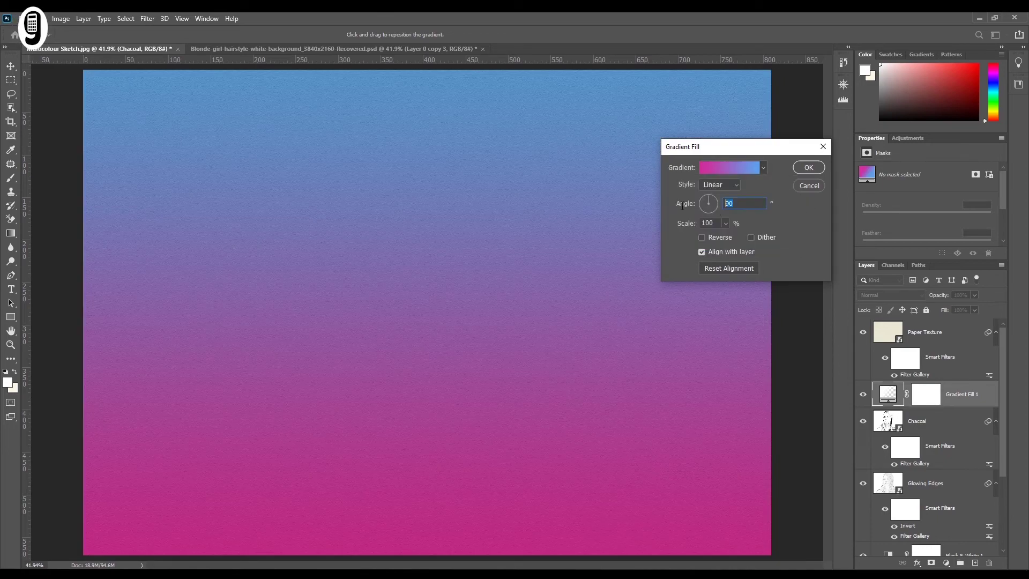
pyautogui.write('135')
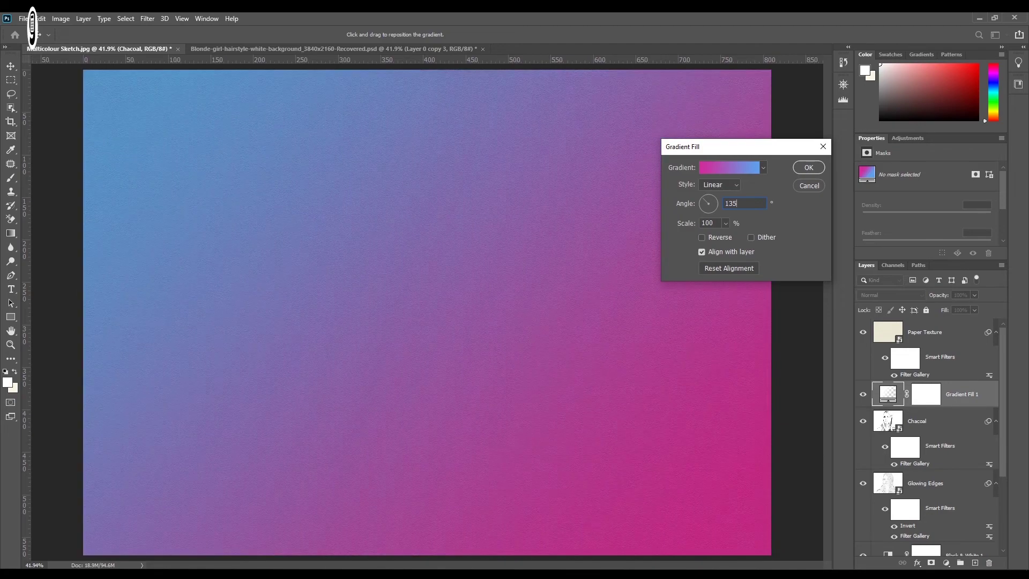
pyautogui.click(802, 166)
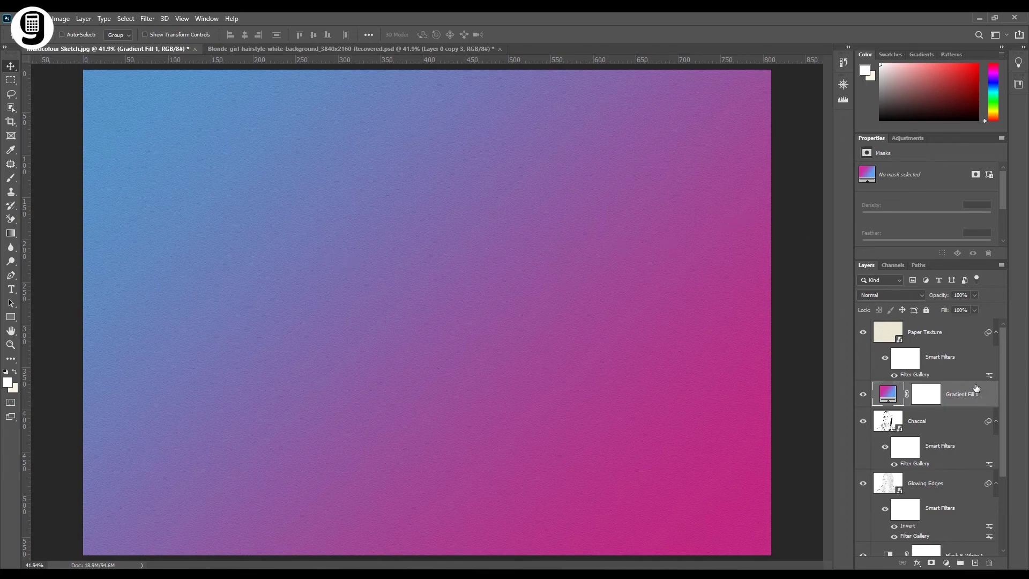
pyautogui.click(921, 295)
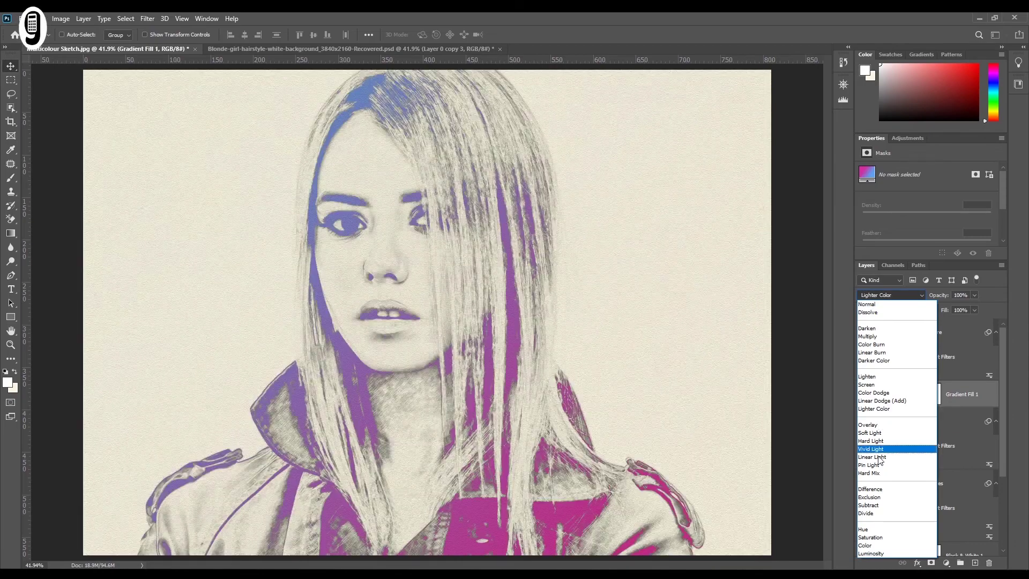
pyautogui.click(872, 546)
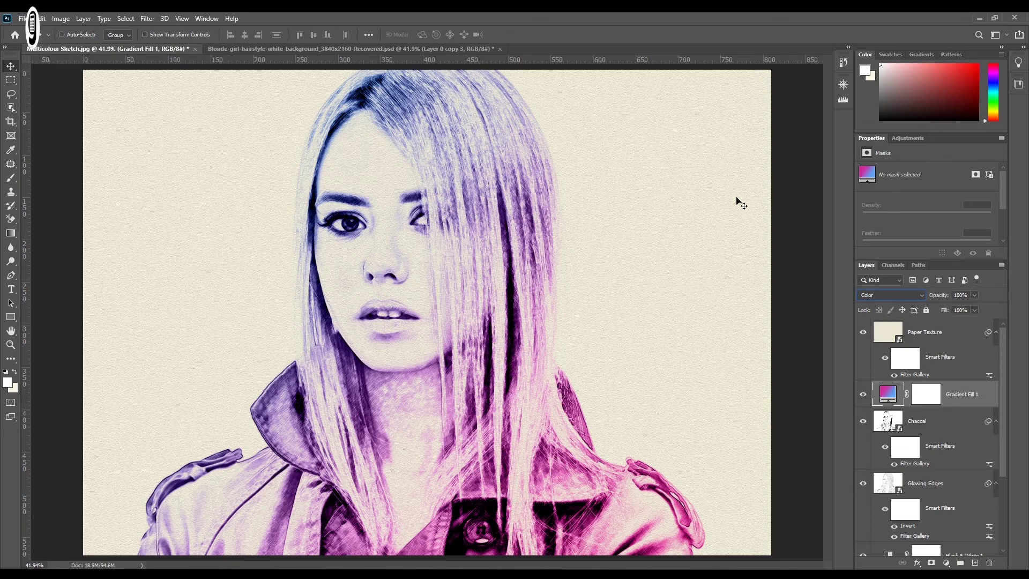
# Step: Compare the sketch with the original photo by showing only the Background layer, then restore all layers
pyautogui.scroll(-4, 997, 394)
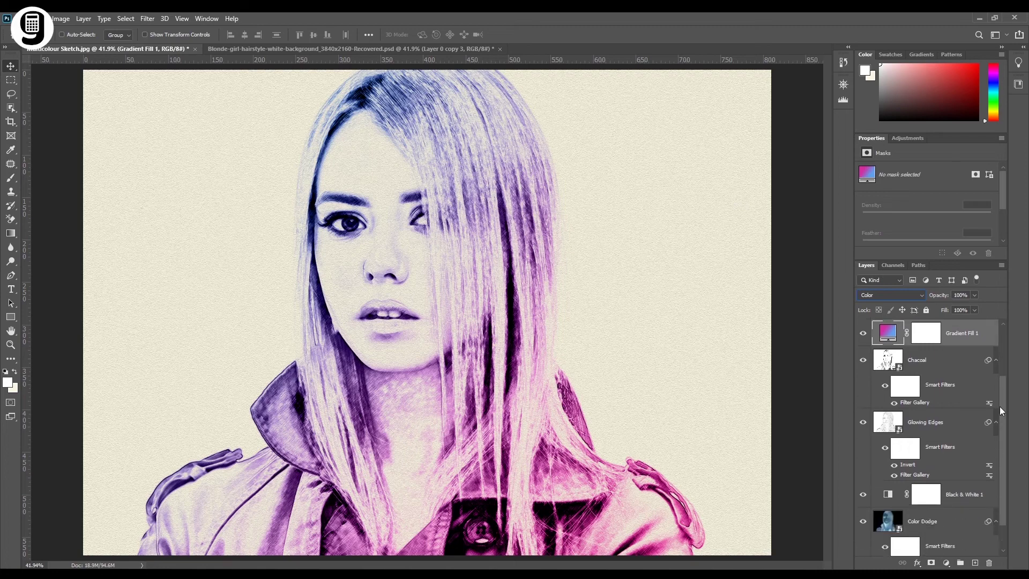
pyautogui.keyDown('alt'); pyautogui.click(863, 543); pyautogui.keyUp('alt')
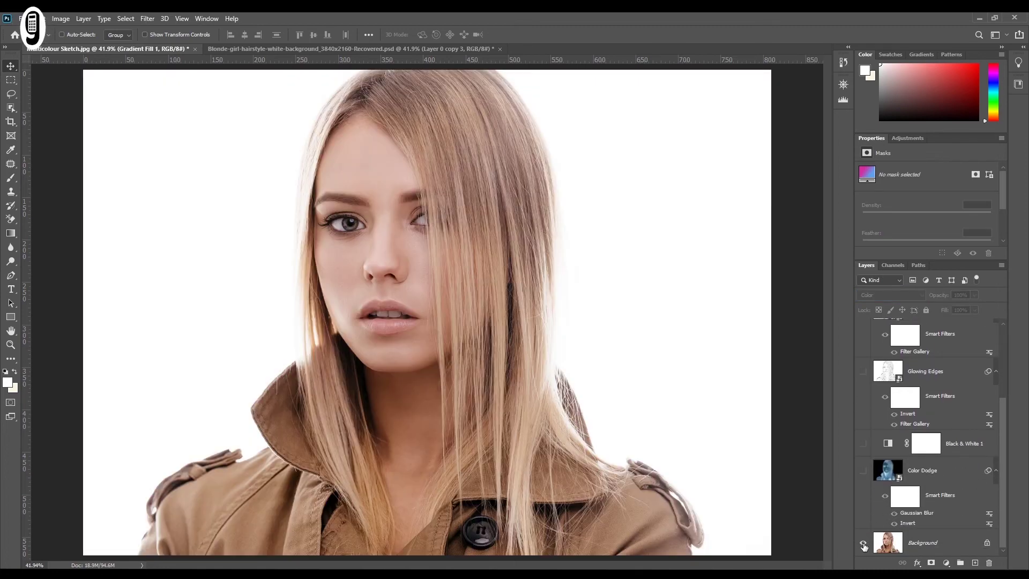
pyautogui.keyDown('alt'); pyautogui.click(863, 543); pyautogui.keyUp('alt')
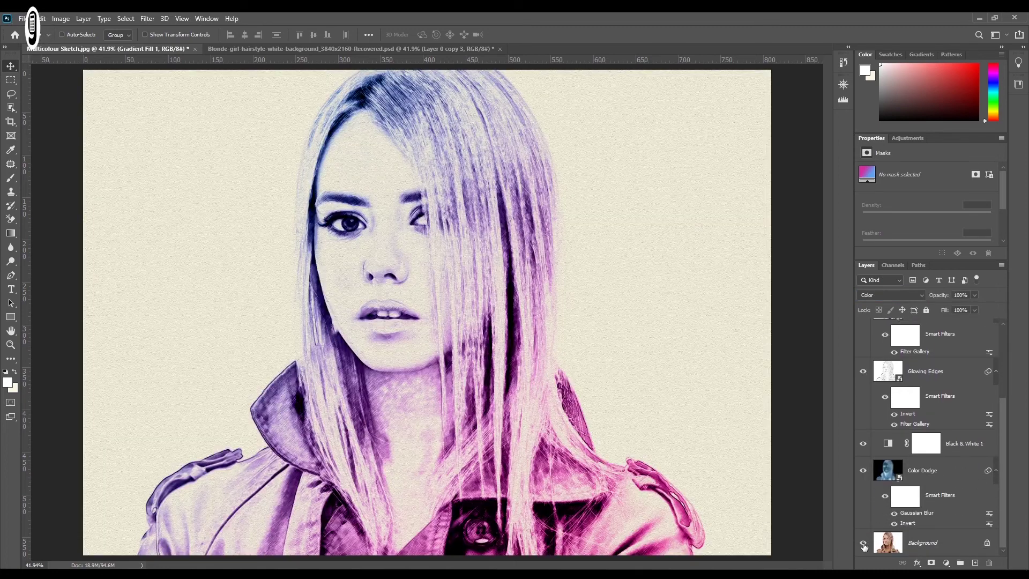